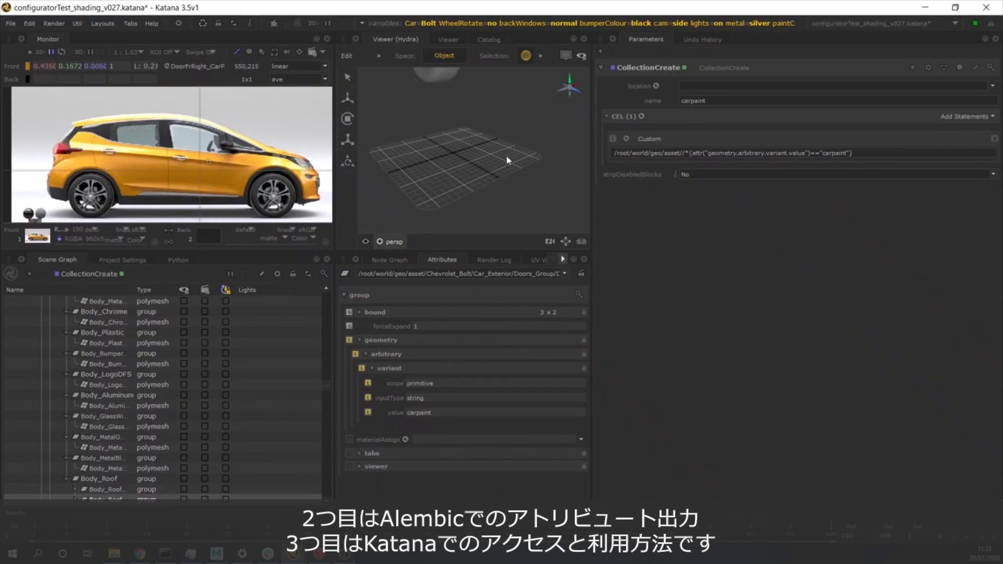
mouse_move(511, 151)
left_mouse_down("alt")
mouse_move(485, 152)
mouse_move(502, 153)
left_mouse_up("alt")
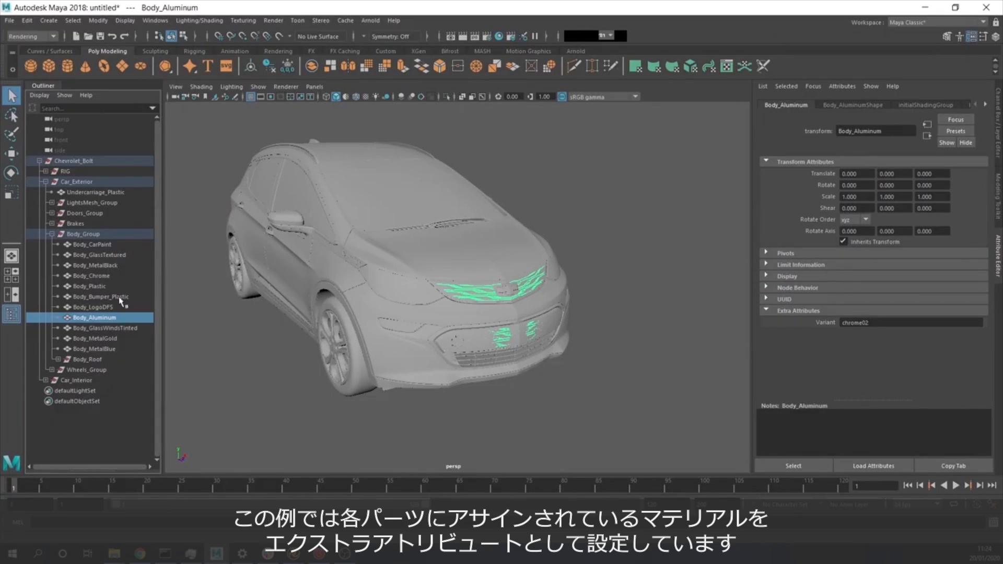
- Inspect the Variant attribute on Body_LogoDFS, Body_Bumper_Plastic, Body_Plastic and Body_Chrome, ending with Body_GlassWindsTinted selected
left_click(107, 307)
left_click(107, 297)
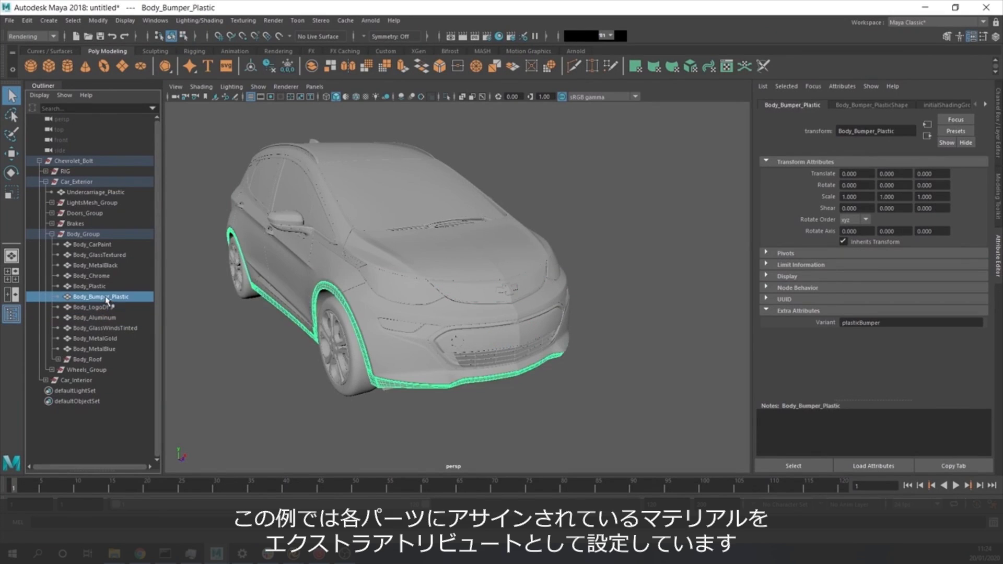
left_click(99, 286)
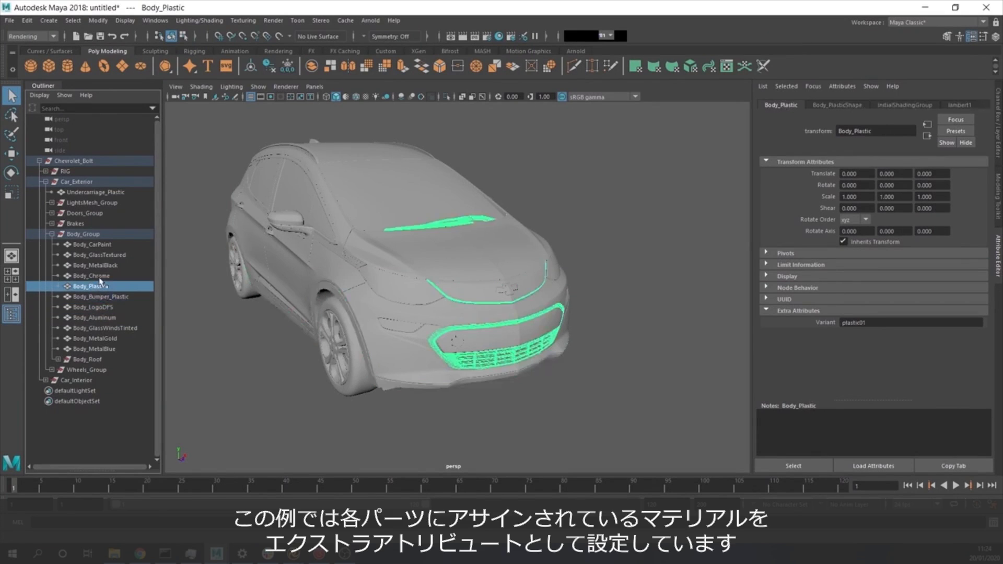
left_click(100, 277)
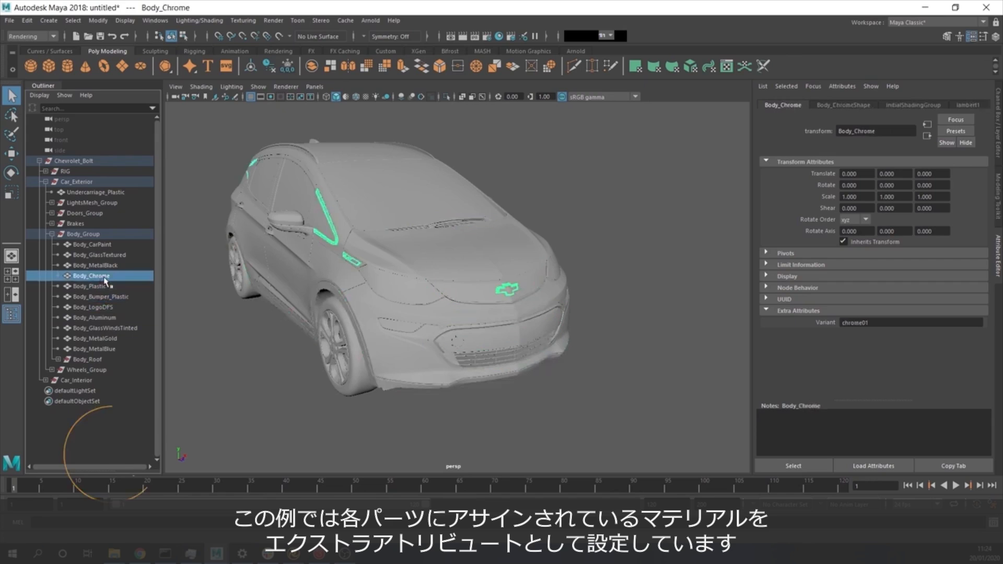
left_click(114, 328)
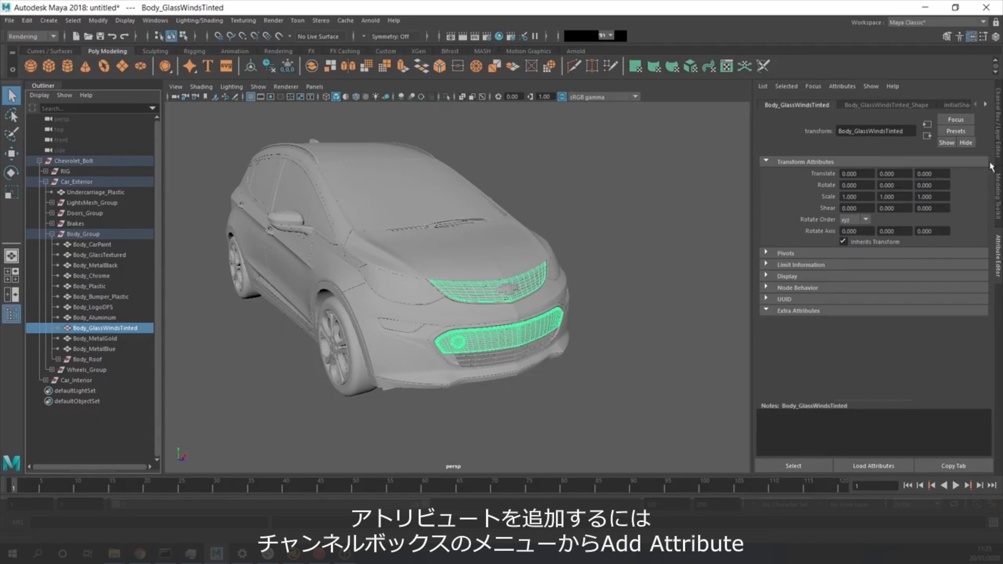
left_click(998, 144)
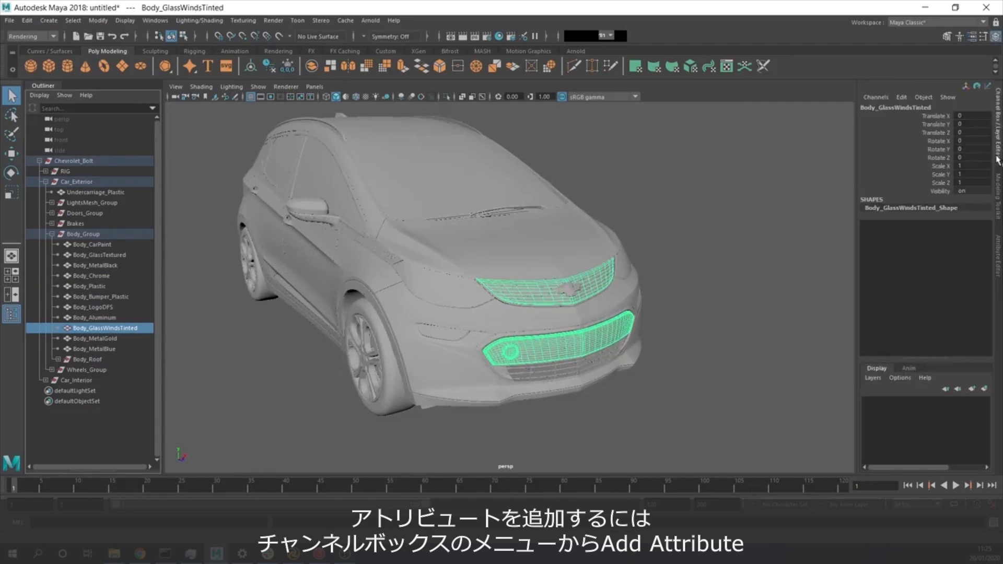
left_click(903, 97)
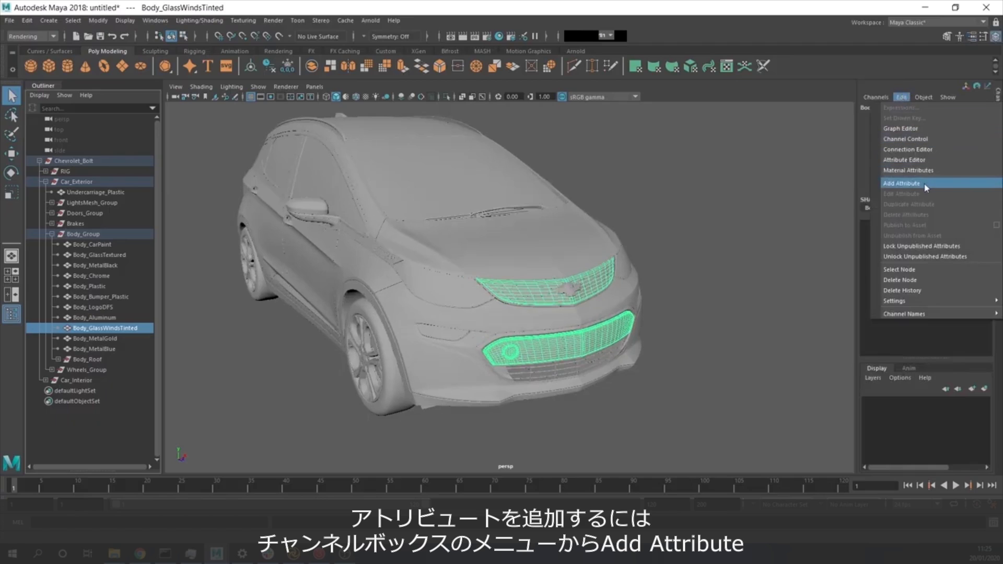
left_click(924, 86)
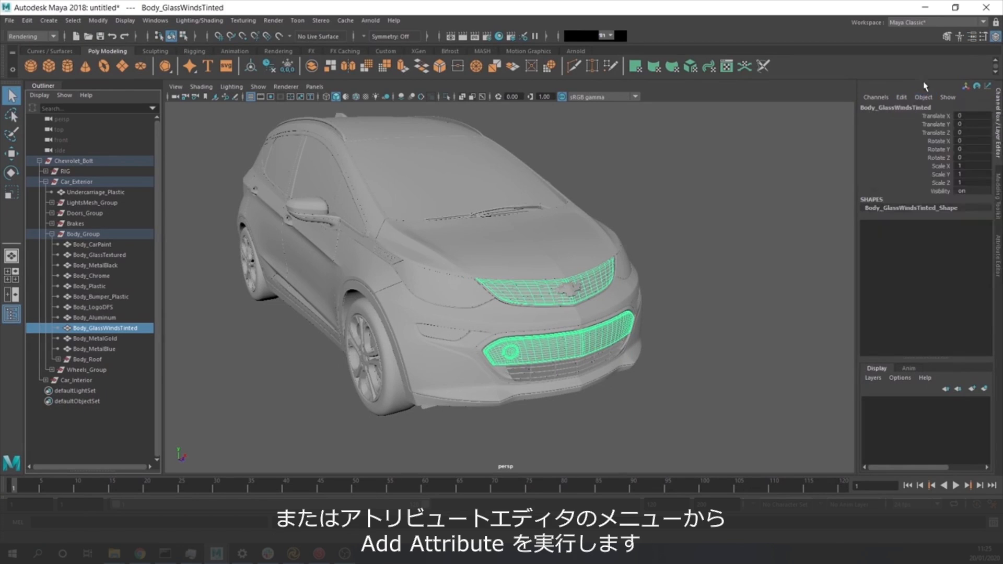
left_click(998, 258)
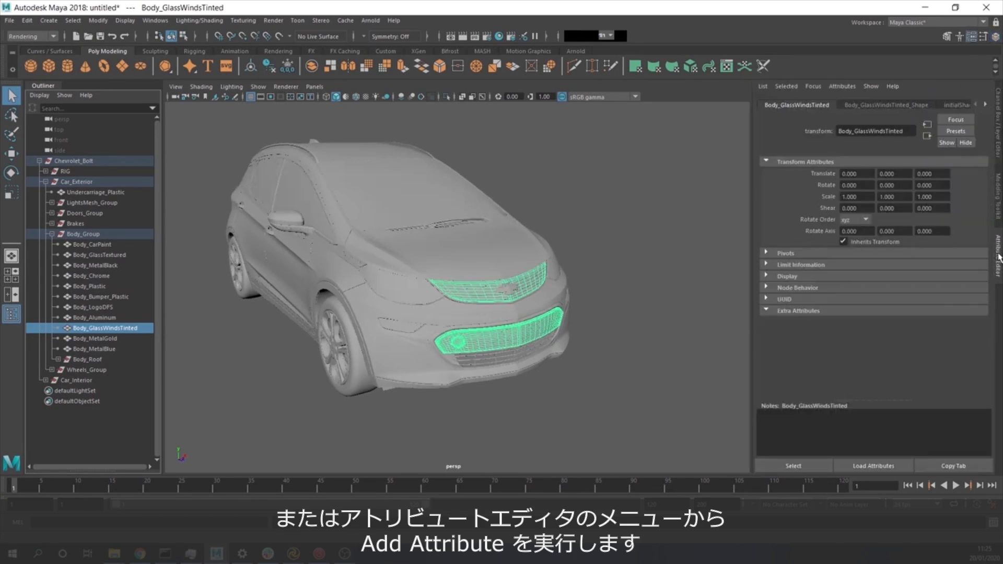
- Add a keyable scalar string attribute named variant to Body_GlassWindsTinted and set its value to glass01
left_click(846, 89)
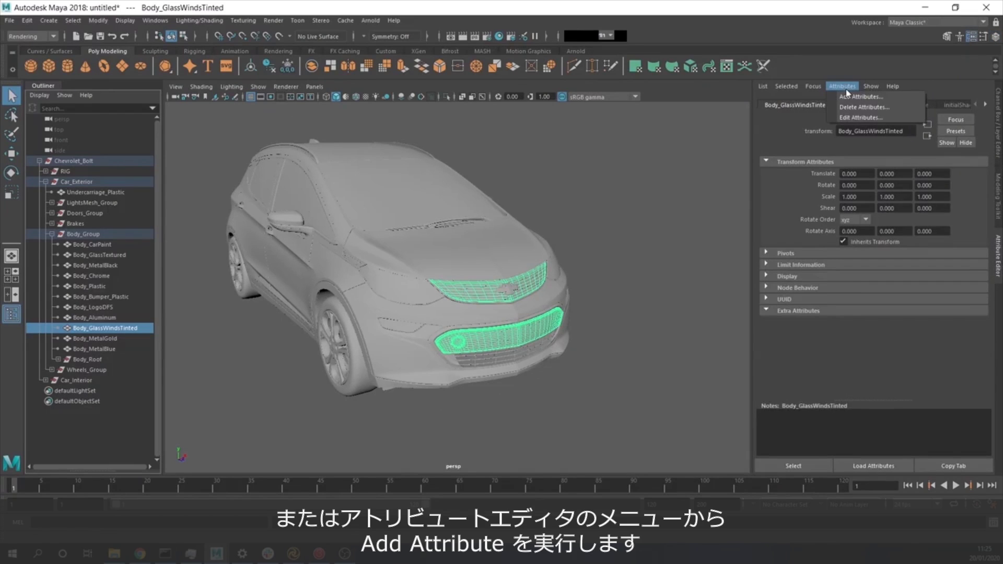
left_click(855, 97)
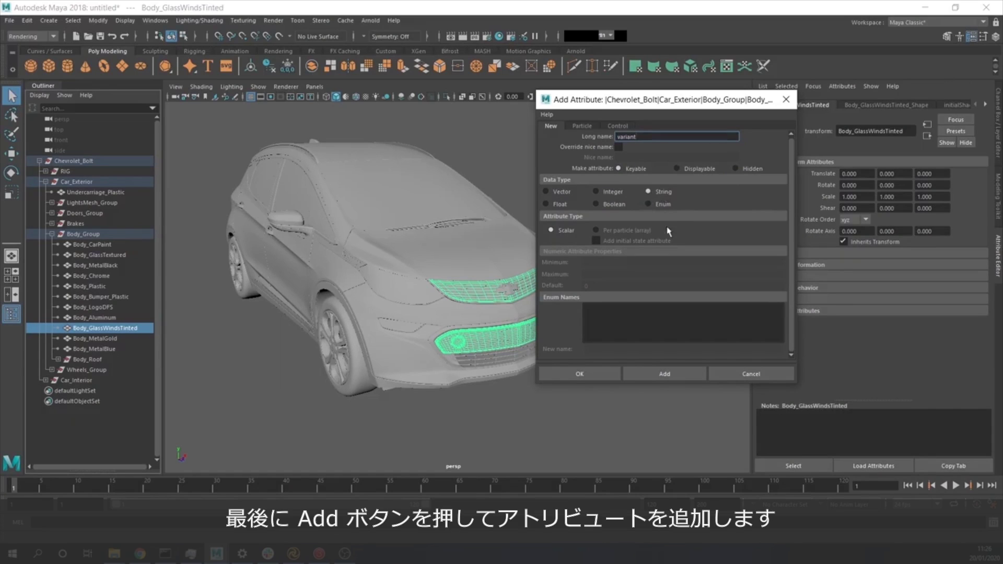
left_click(656, 374)
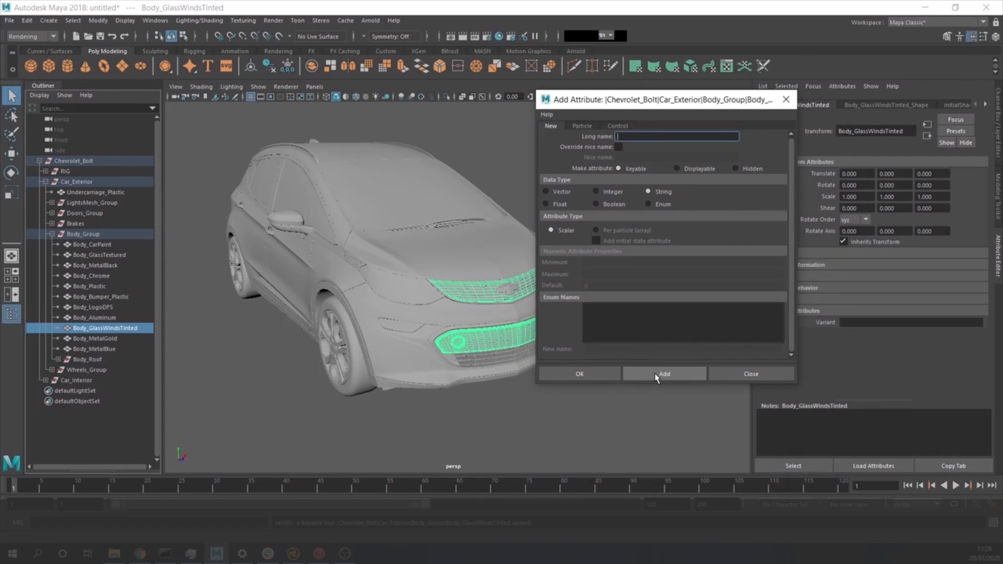
left_click(739, 375)
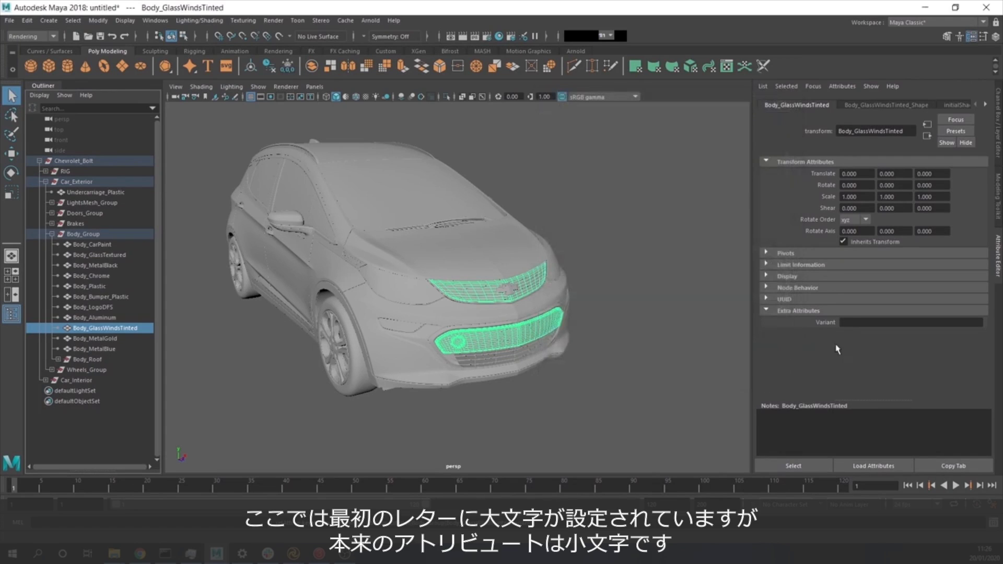
left_click(850, 322)
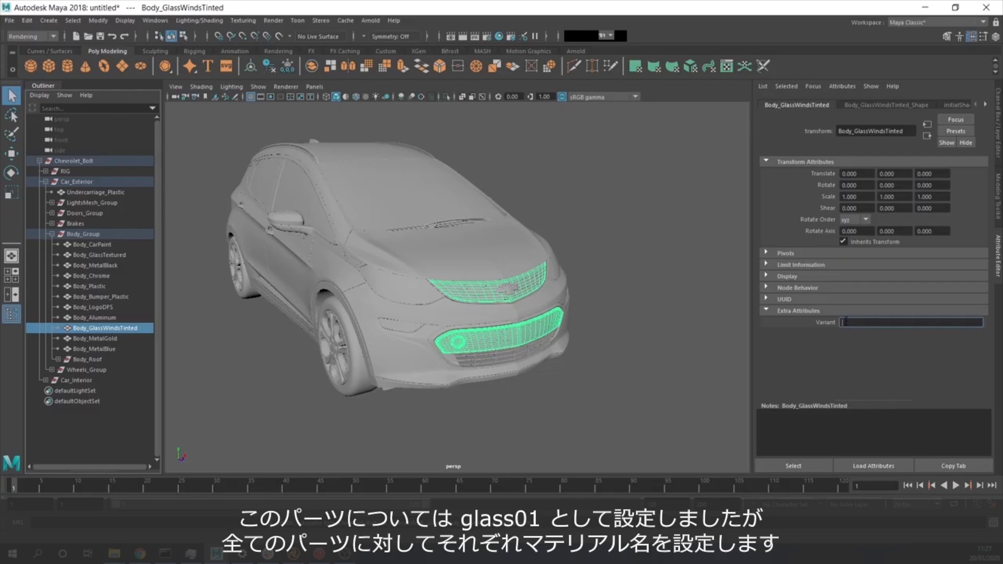
key("Return")
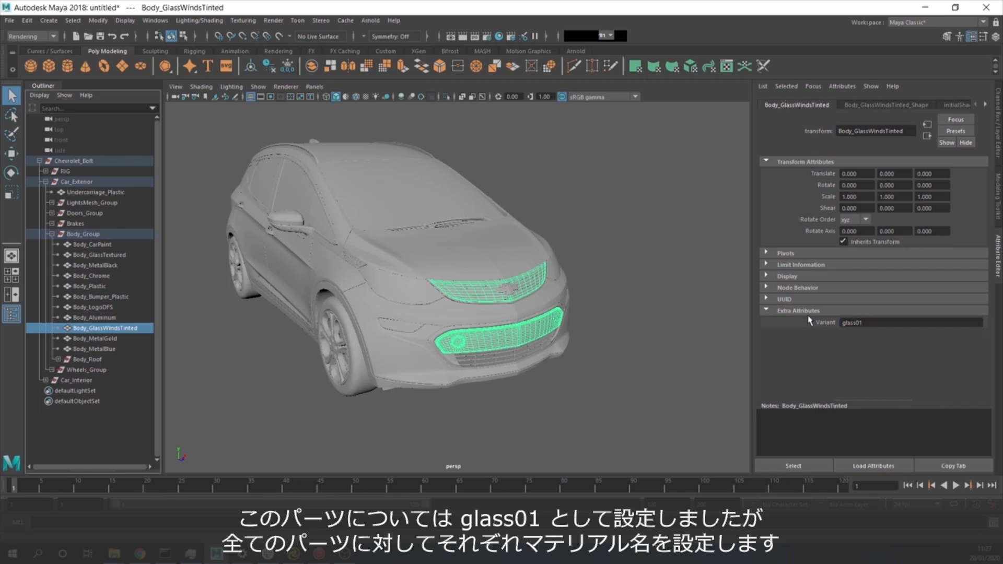
- Check the Variant attribute of the other Body_Group parts, from Body_Aluminum up to Body_CarPaint
left_click(97, 318)
left_click(96, 308)
left_click(96, 288)
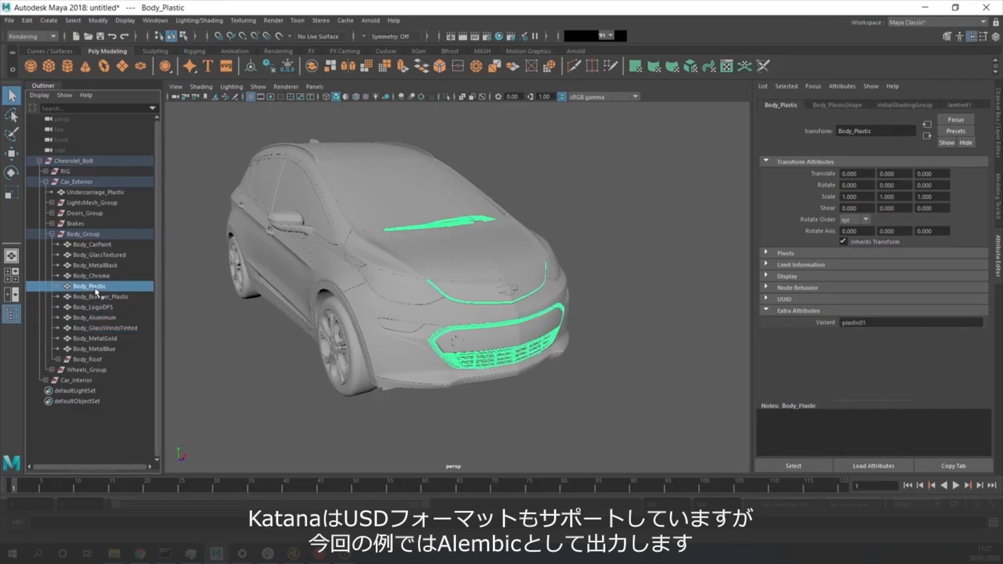
left_click(94, 276)
left_click(96, 266)
left_click(97, 255)
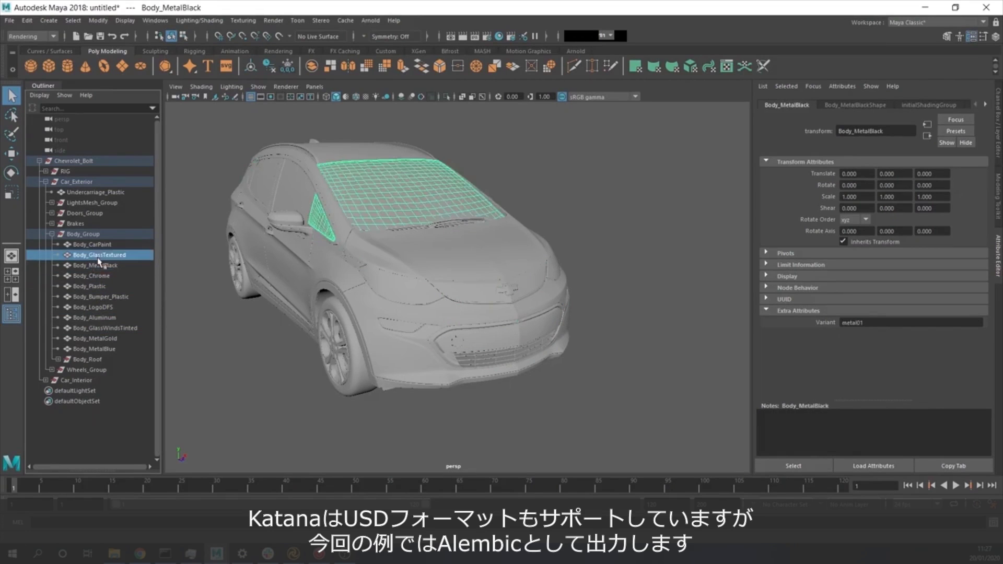
left_click(97, 244)
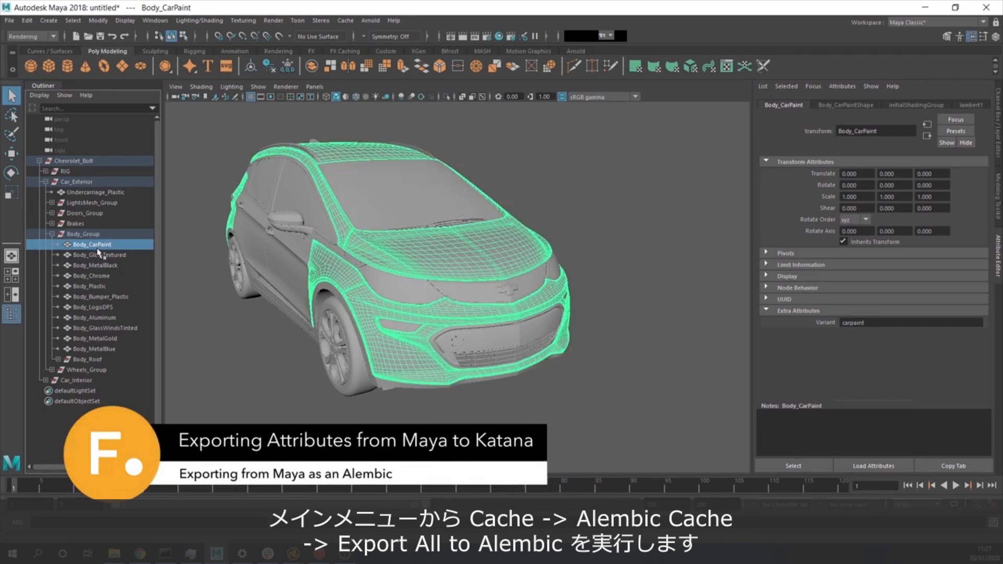
- Start an Alembic export of the entire scene with the cache time range set to Current frame
left_click(344, 21)
mouse_move(390, 40)
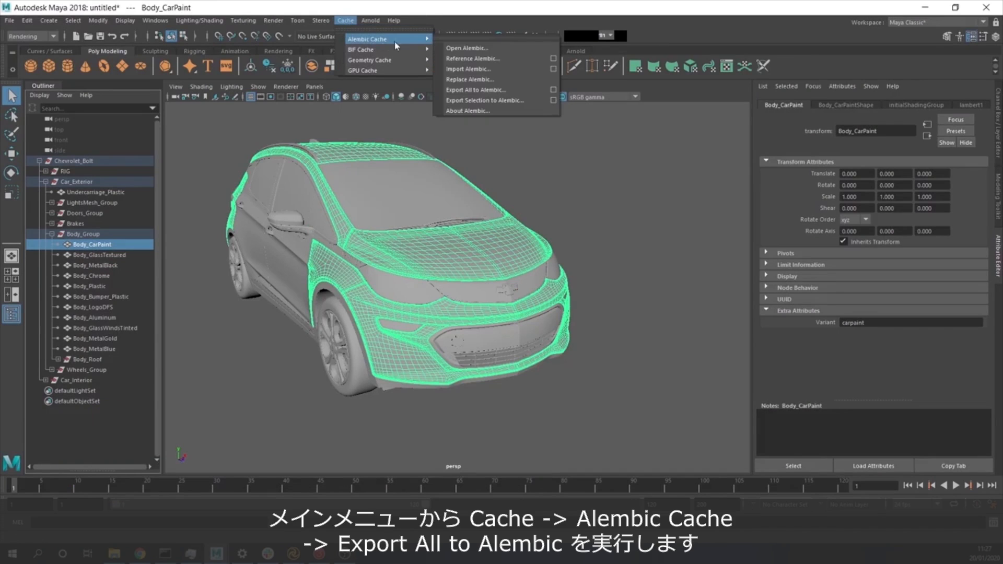
left_click(529, 93)
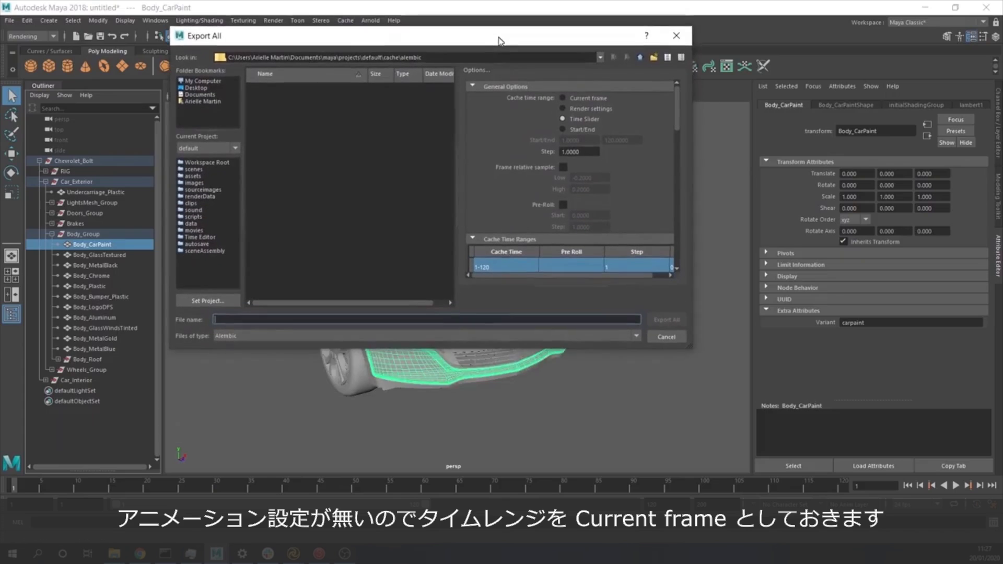
left_click(564, 106)
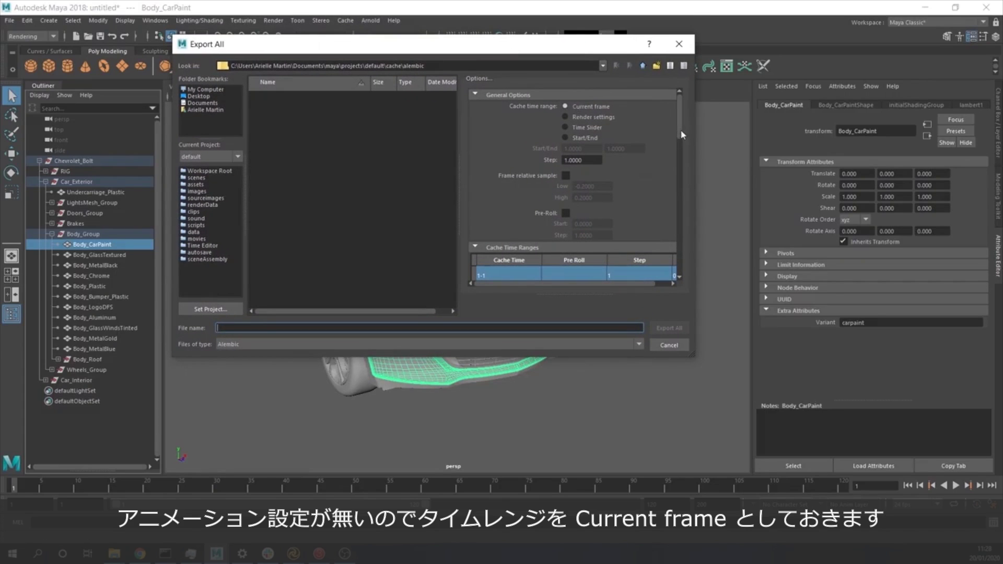
- Add variant to the list of attributes included in the Alembic export, and review the remaining export options
left_click_drag(681, 130, 684, 147)
scroll(543, 154, "down", 5)
left_click(547, 138)
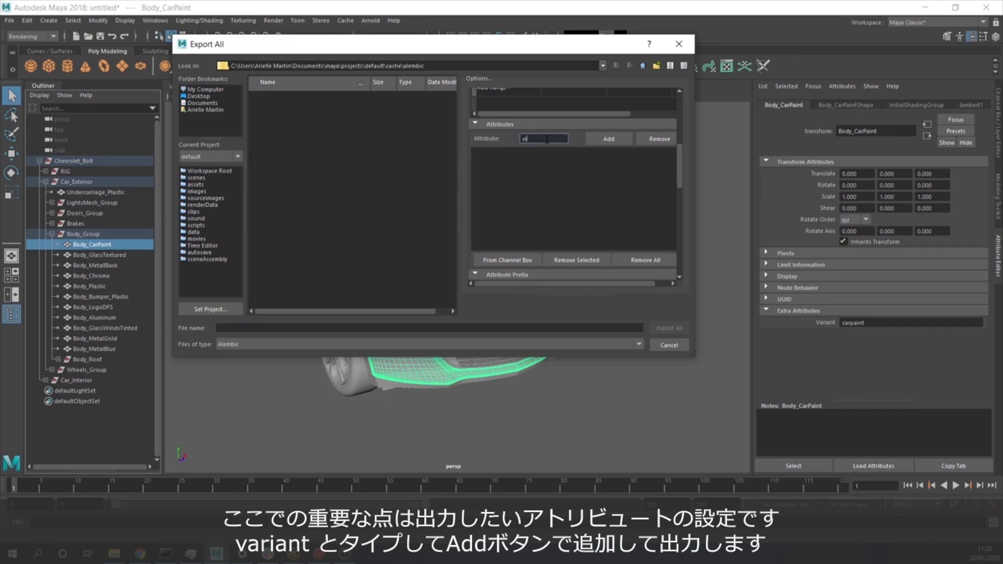
type("variant")
left_click(608, 138)
scroll(498, 150, "down", 6)
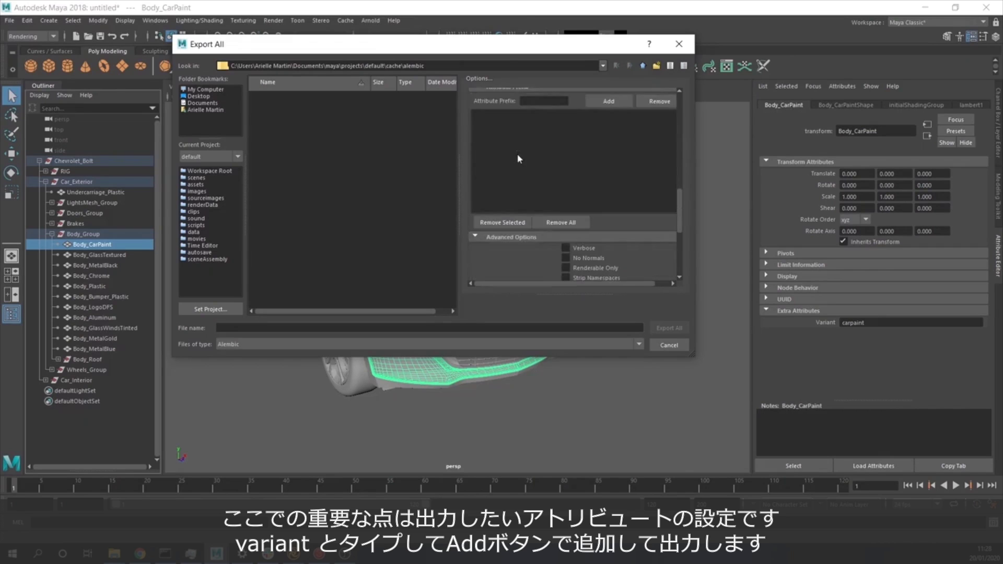
scroll(518, 157, "down", 2)
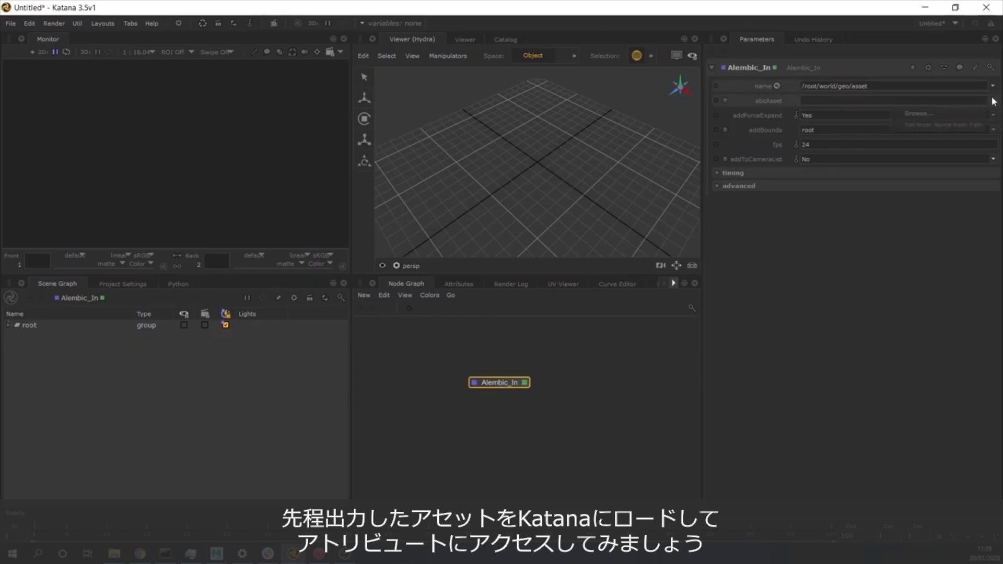
- In Katana, load the exported Alembic file from the Maya default project's cache/alembic folder as the Alembic_In node's abcAsset
left_click(961, 113)
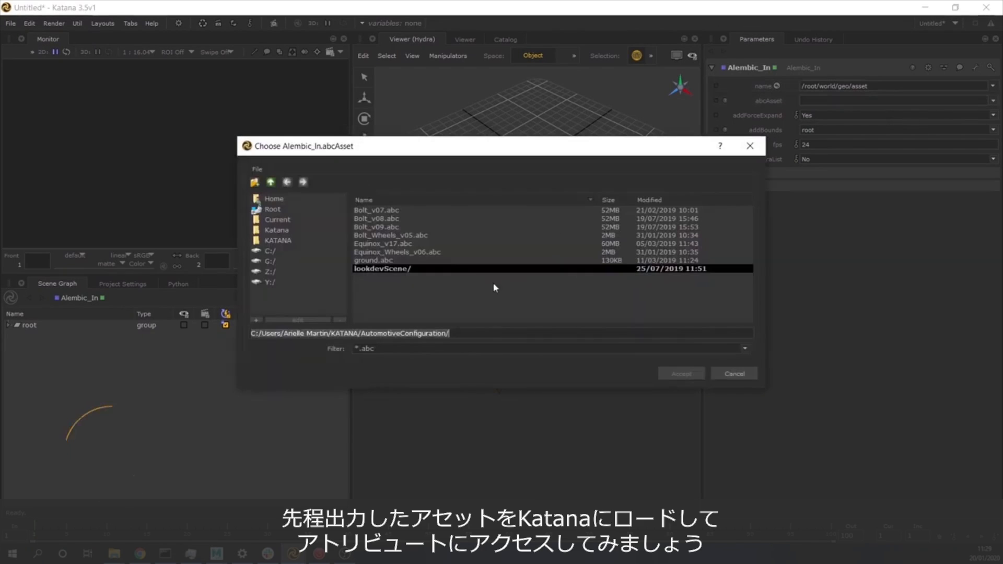
type("C:/Users/Arielle Martin/Documents/maya/projects/default/cache/alembic")
double_click(391, 211)
left_click(390, 211)
left_click(691, 378)
- Expand the full scene graph hierarchy under root and frame the loaded car in the viewer
double_click(38, 325)
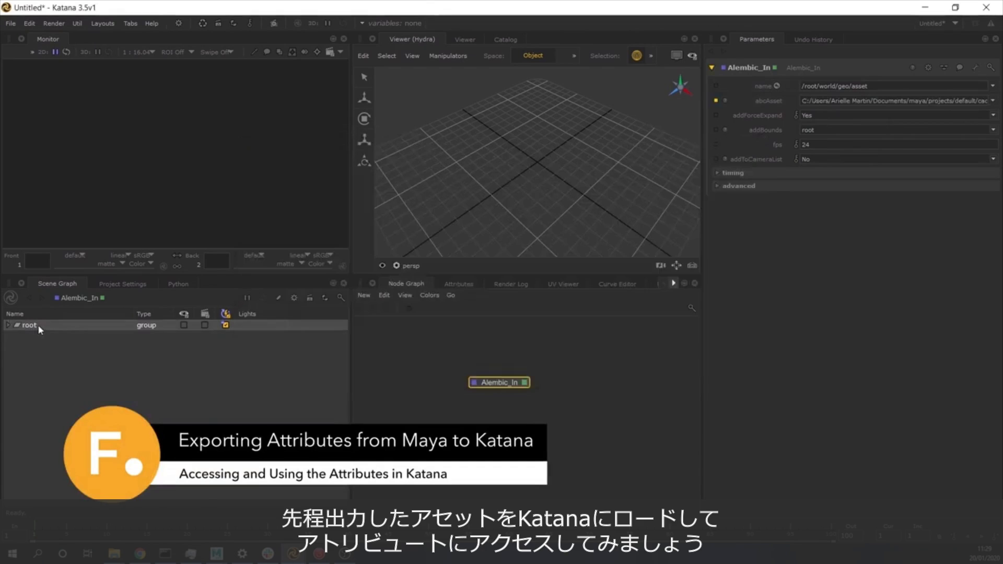
key("f")
scroll(598, 157, "up", 5)
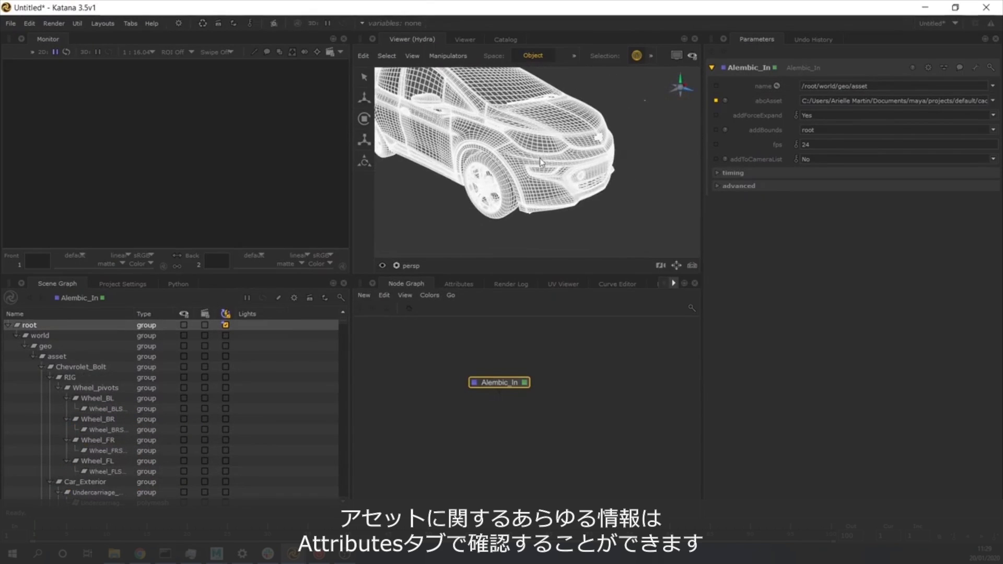
- Select the Body_GlassWindsTinted mesh and examine its variant attribute under geometry > arbitrary
left_click(566, 180)
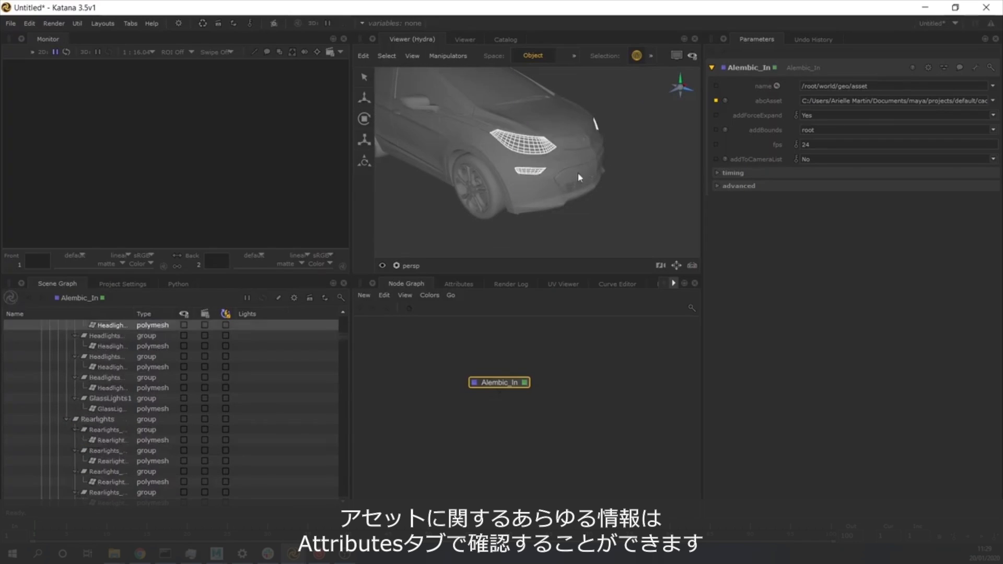
left_click(448, 286)
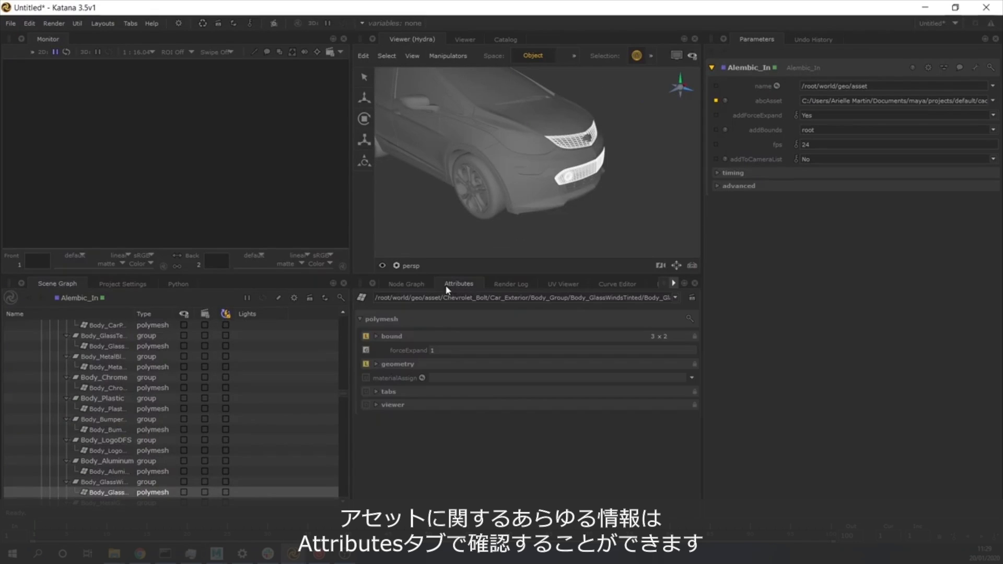
left_click(375, 365)
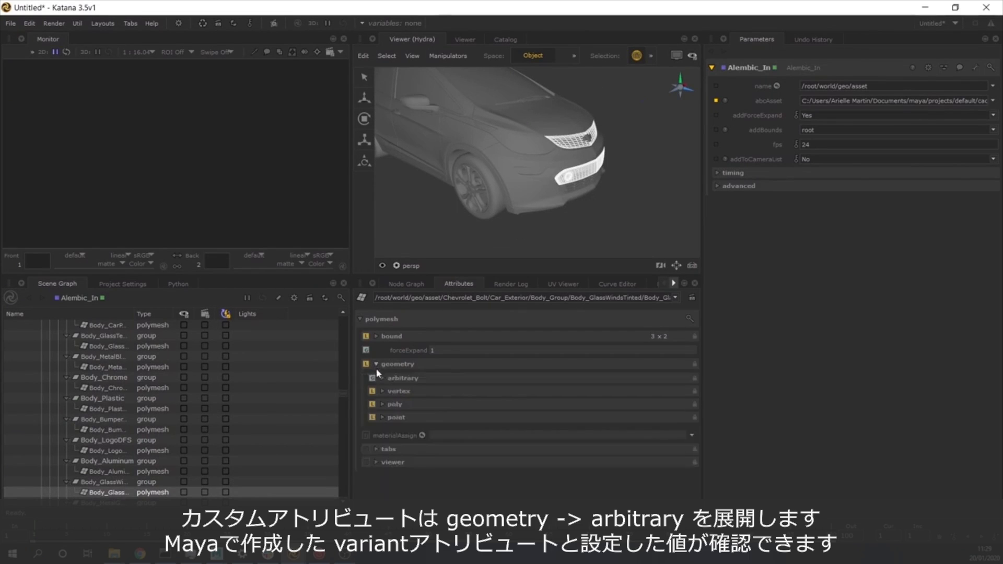
left_click(383, 377)
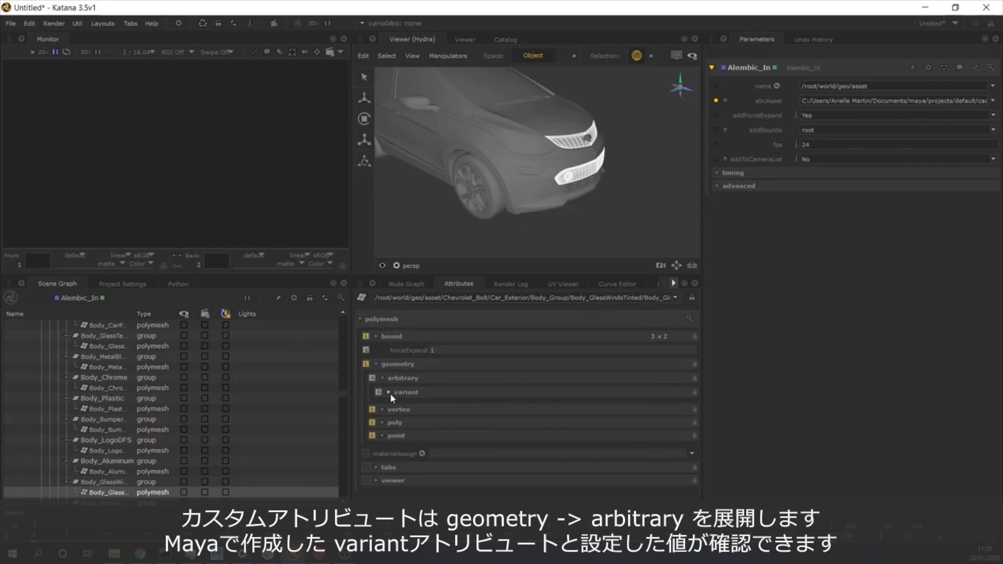
left_click(389, 393)
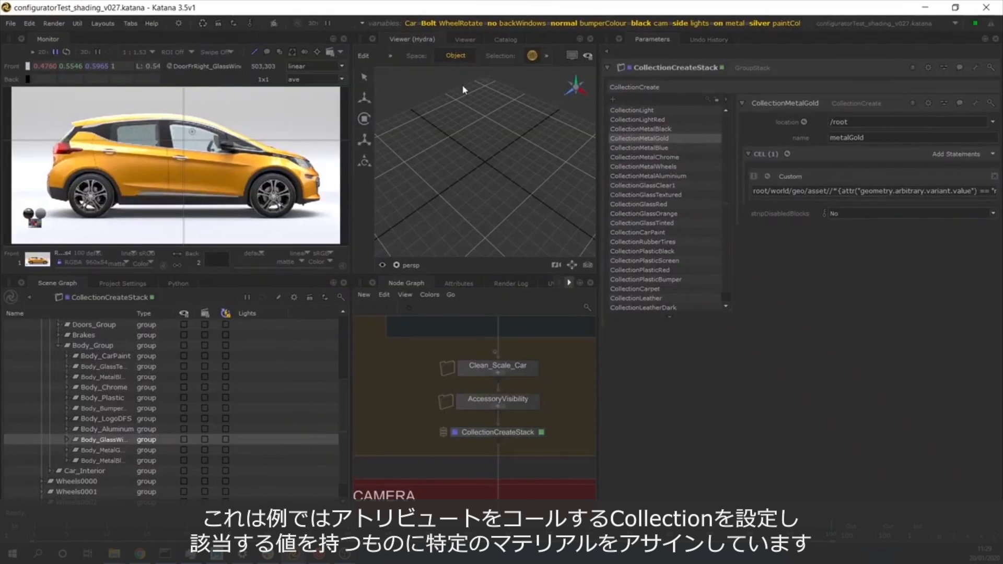
- In the configuratorTest_shading_v027 project, examine the CEL statement of CollectionCarPaint in the CollectionCreateStack node
left_click(256, 52)
left_click_drag(599, 192, 725, 202)
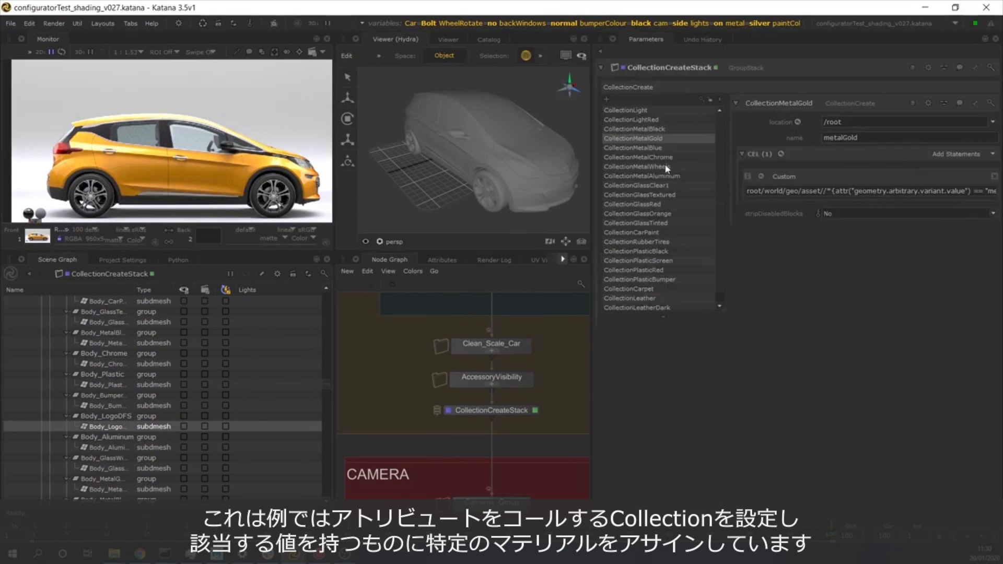
left_click(669, 233)
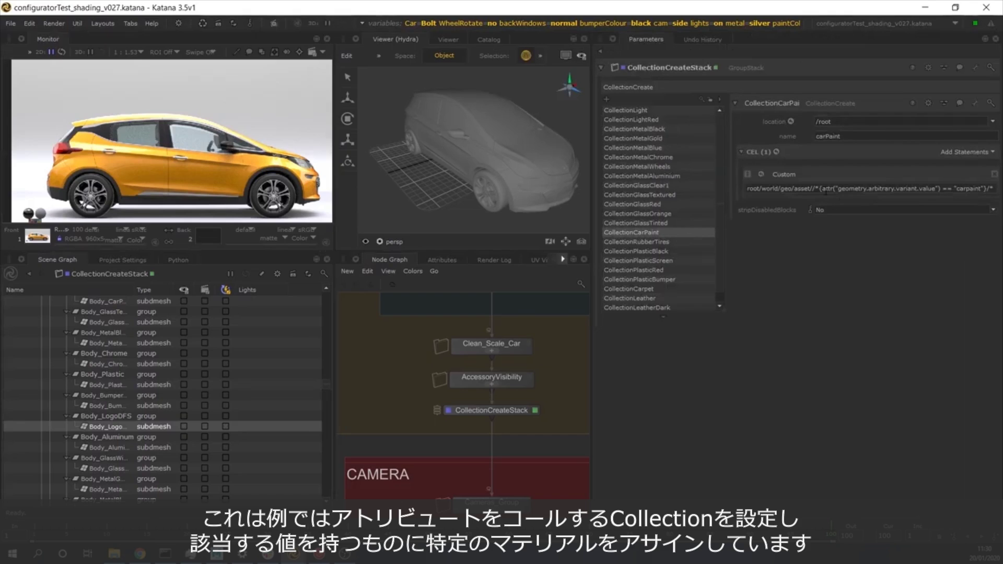
scroll(490, 353, "down", 5)
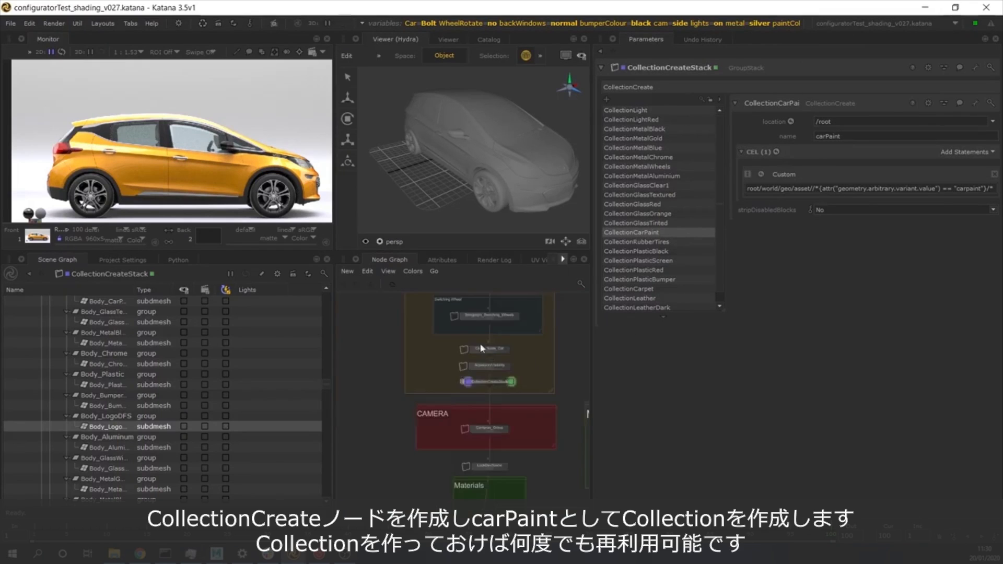
- Add a CollectionCreate node beside the Switching Wheel group and connect its input to the output of the BringingIn_Switching_Wheels node
scroll(491, 361, "up", 2)
scroll(481, 369, "up", 4)
middle_click_drag(483, 371, 479, 385)
key("Tab")
type("col")
key("Return")
left_click(376, 402)
middle_click_drag(376, 402, 373, 454)
left_click(376, 442)
left_click_drag(560, 393, 560, 393)
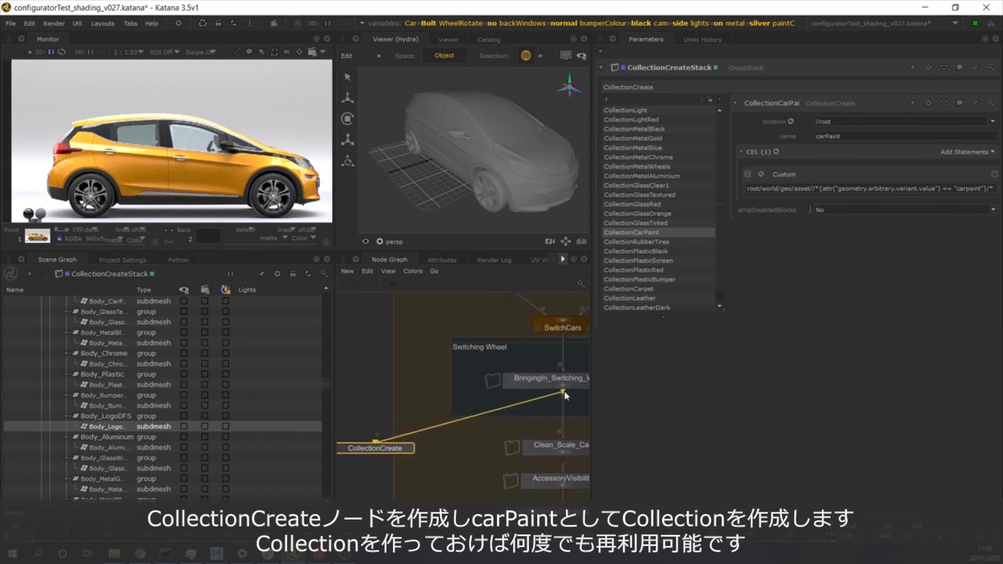
- View and edit the new CollectionCreate node and name its collection carpaint
key("v")
key("e")
left_click(700, 100)
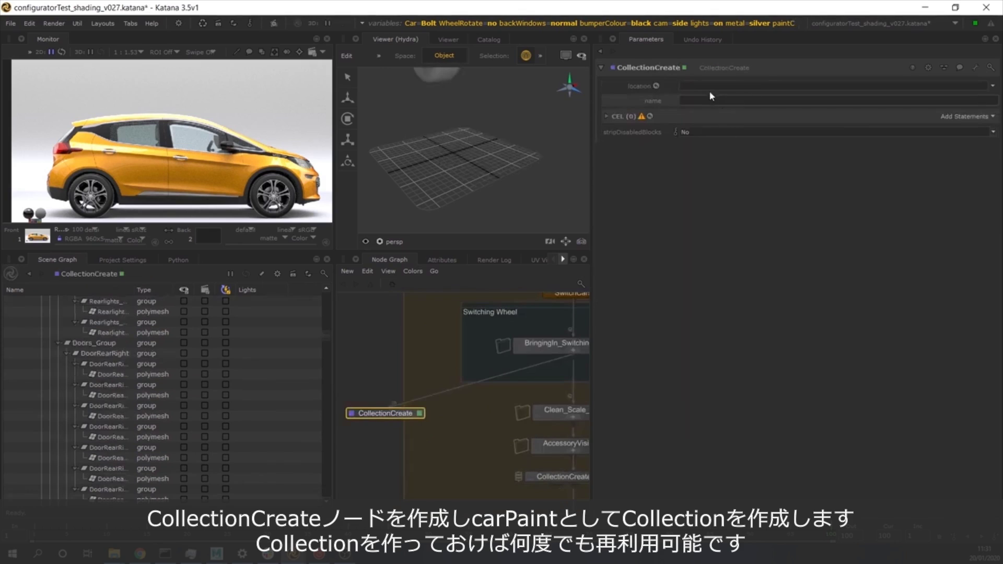
type("carpaint")
key("Return")
- Add a Custom CEL statement to the collection and fill it with the asset group's scene graph path, /root/world/geo/asset
left_click(620, 118)
left_click(966, 116)
left_click(919, 152)
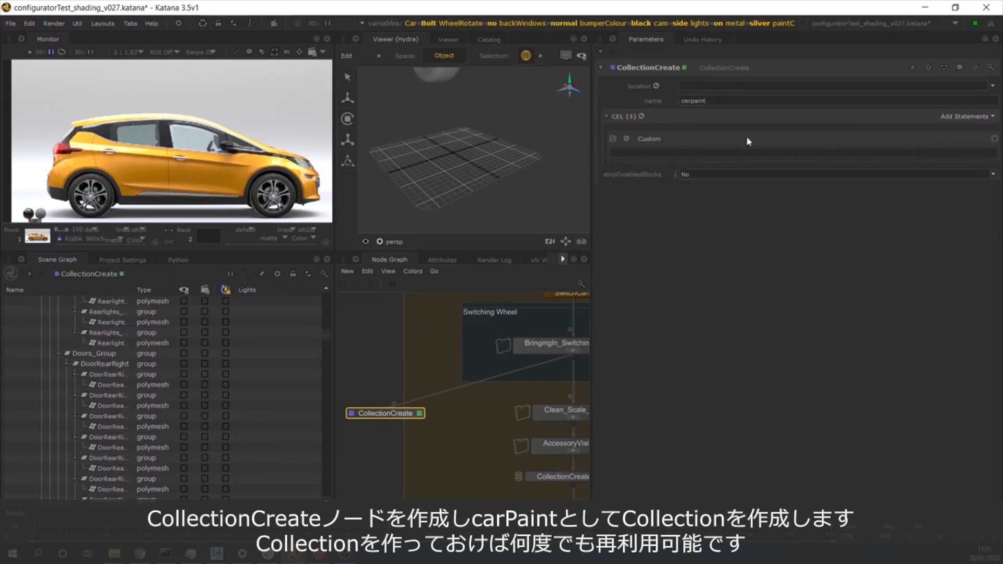
scroll(108, 413, "up", 5)
scroll(107, 414, "up", 5)
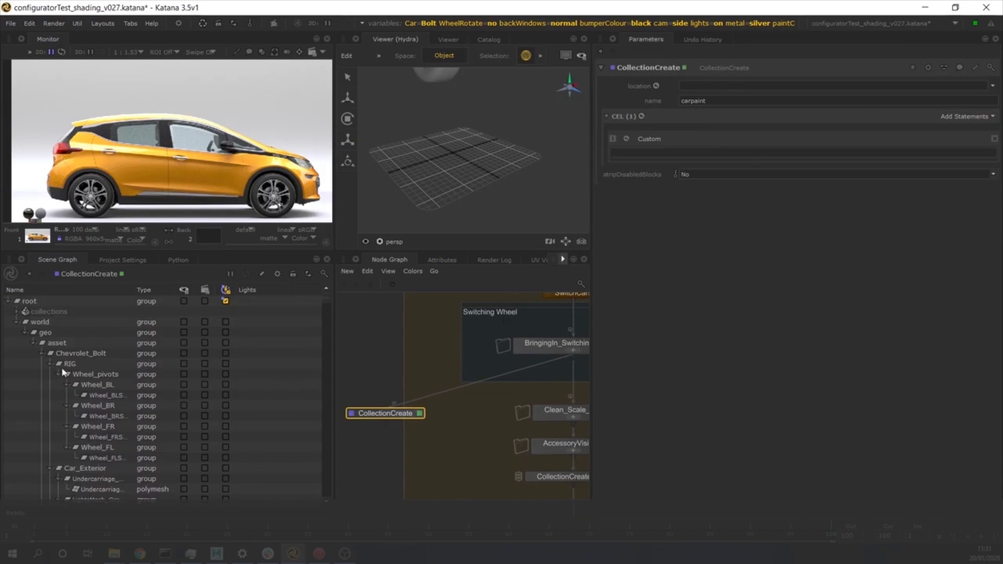
left_click(55, 344)
left_click_drag(56, 346, 719, 153)
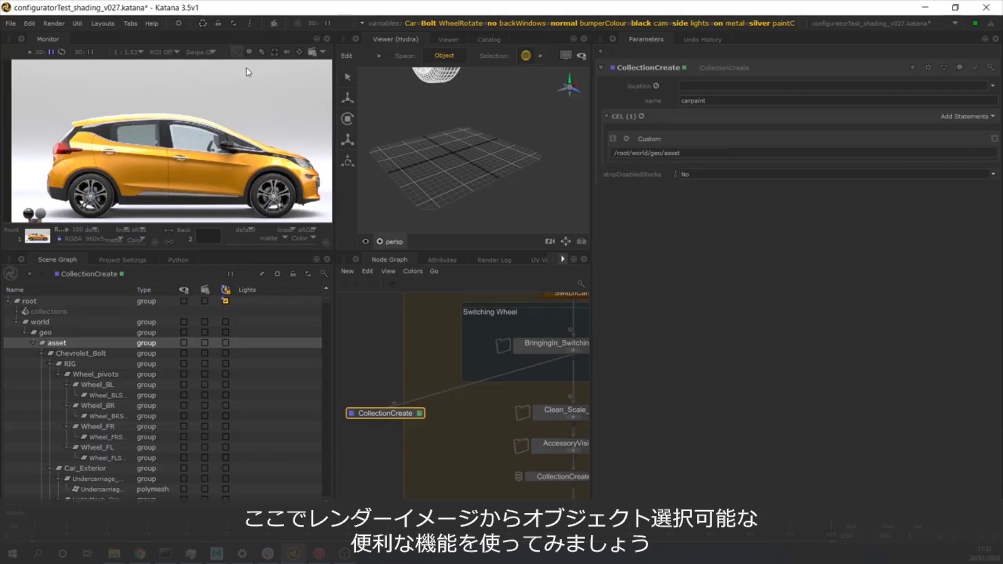
- Probe the orange front door in the render, select that mesh in the scene graph and examine its variant attribute
left_click(237, 51)
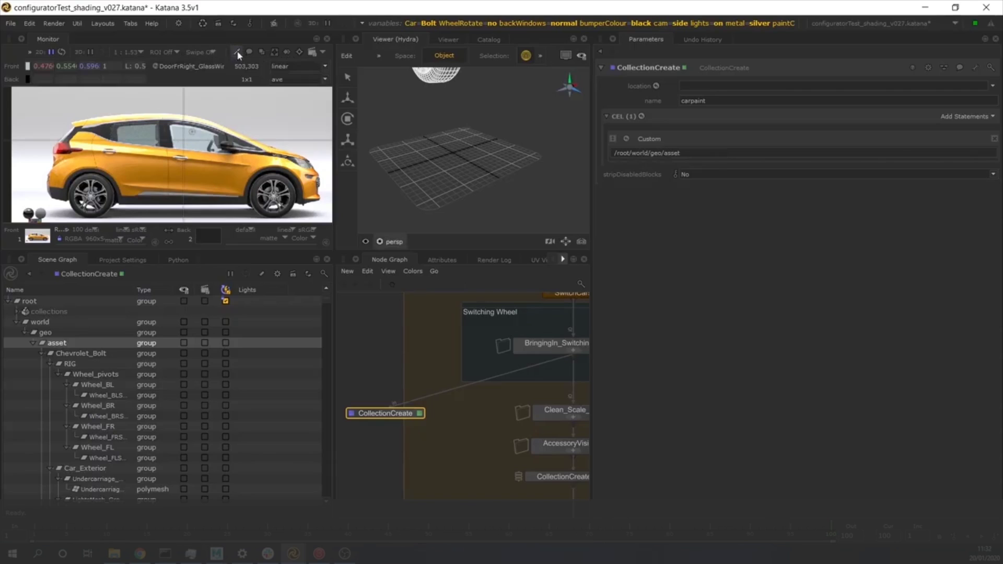
left_click(208, 166, "ctrl")
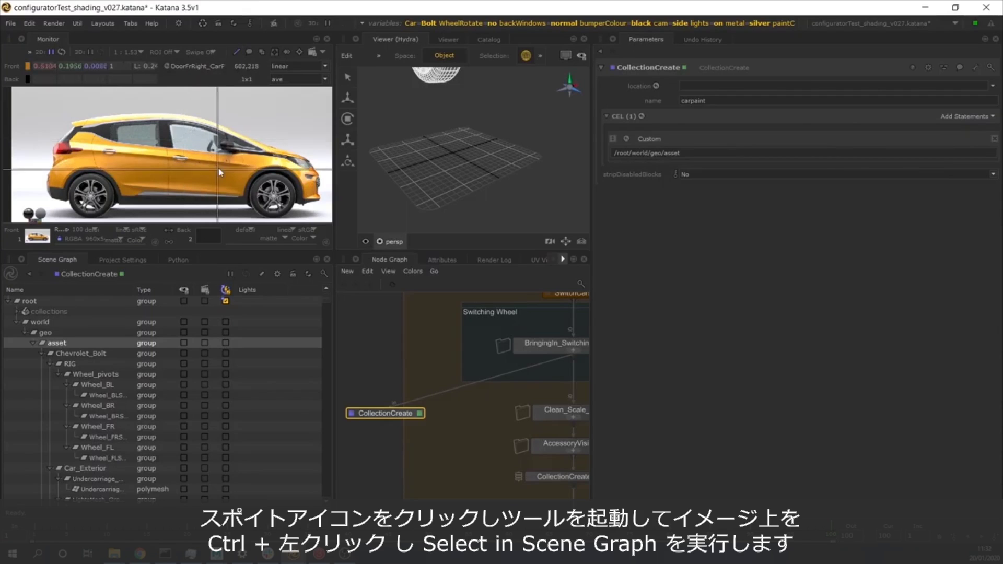
left_click(167, 67)
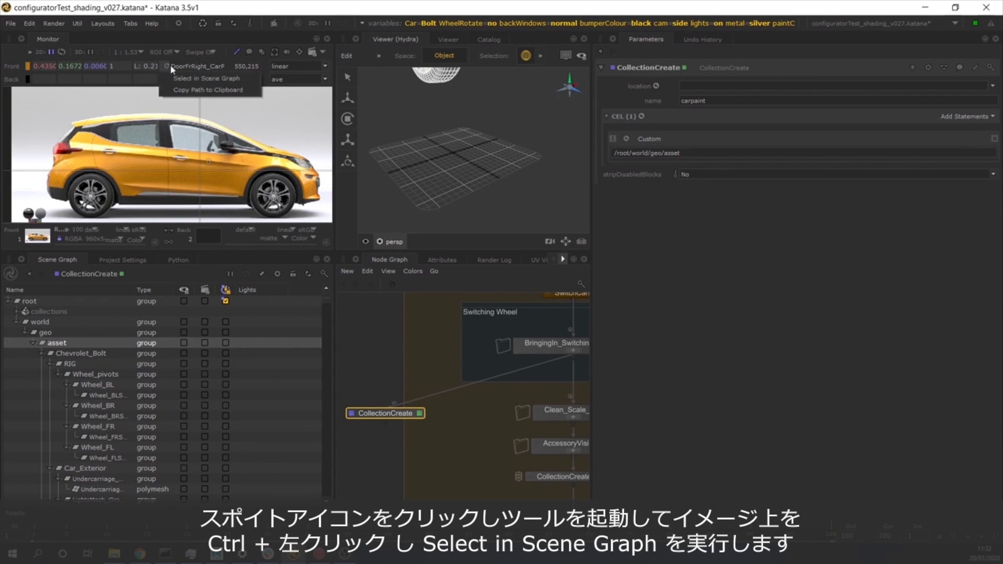
left_click(201, 79)
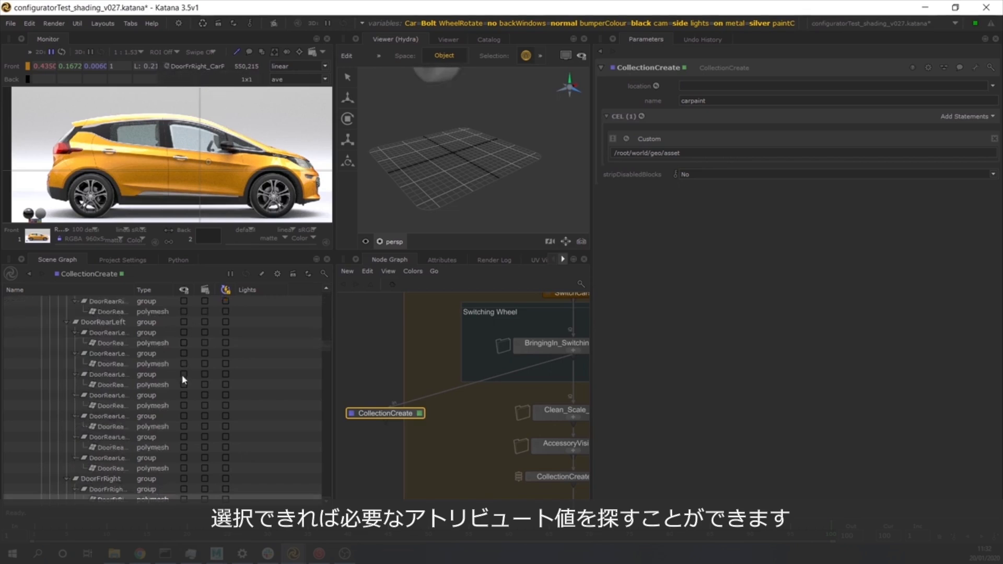
left_click(442, 260)
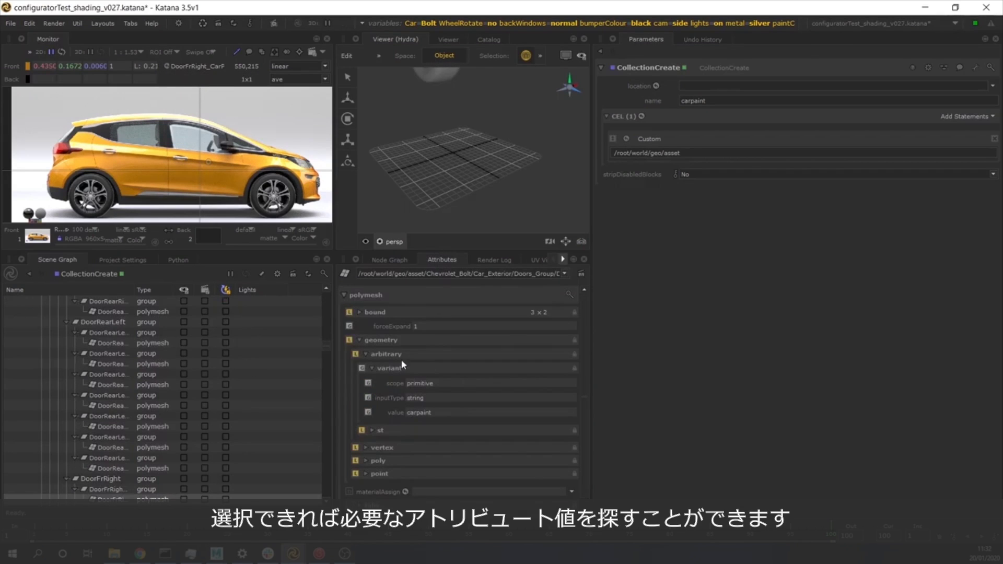
- Complete the custom CEL statement as /root/world/geo/asset//*{attr("geometry.arbitrary.variant.value")=="carpaint"}
left_click(690, 155)
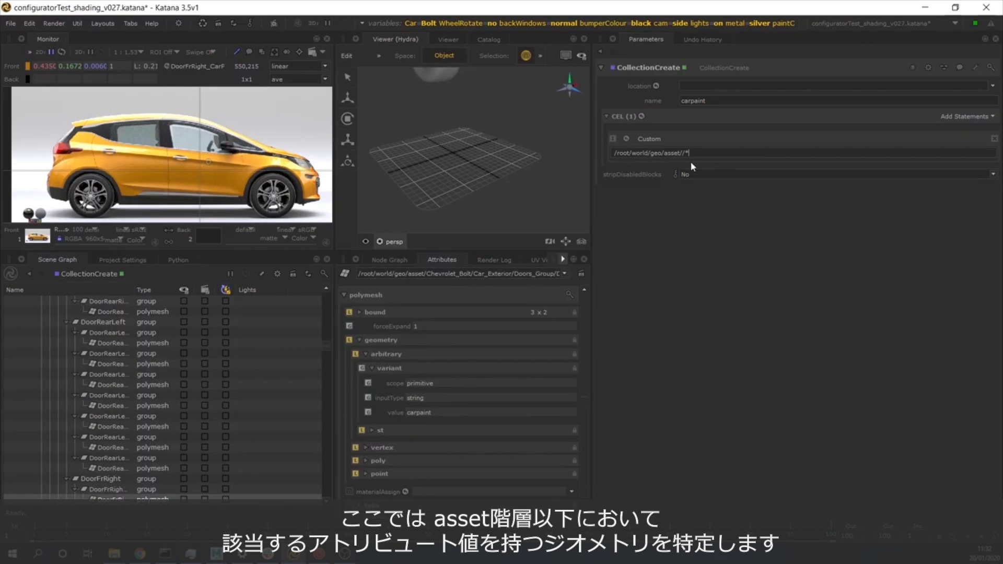
type("{attr(\"geometry.arbit")
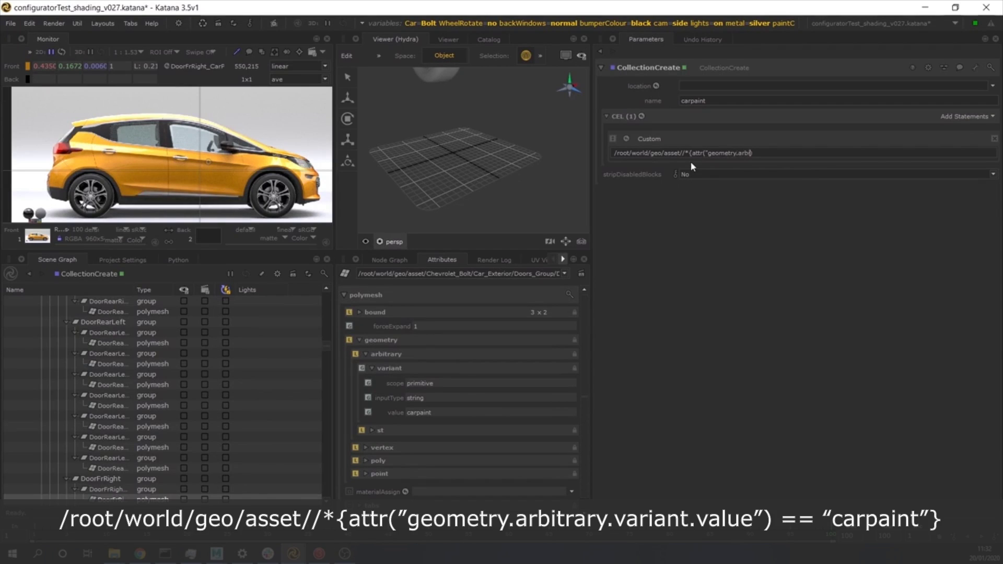
type("rary.variant.value\")==carpaint)")
key("Return")
left_click(530, 291)
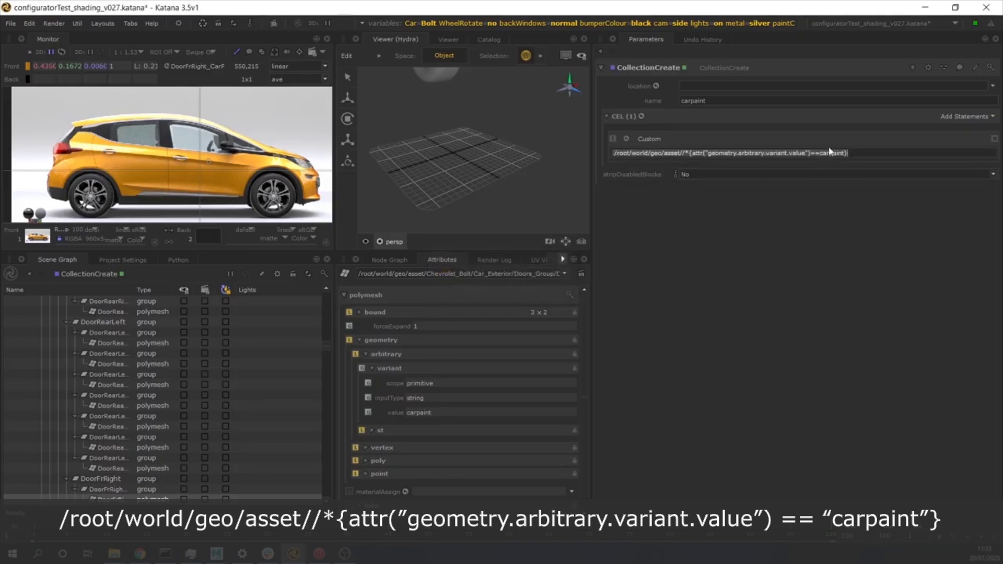
left_click(821, 152)
type("\"")
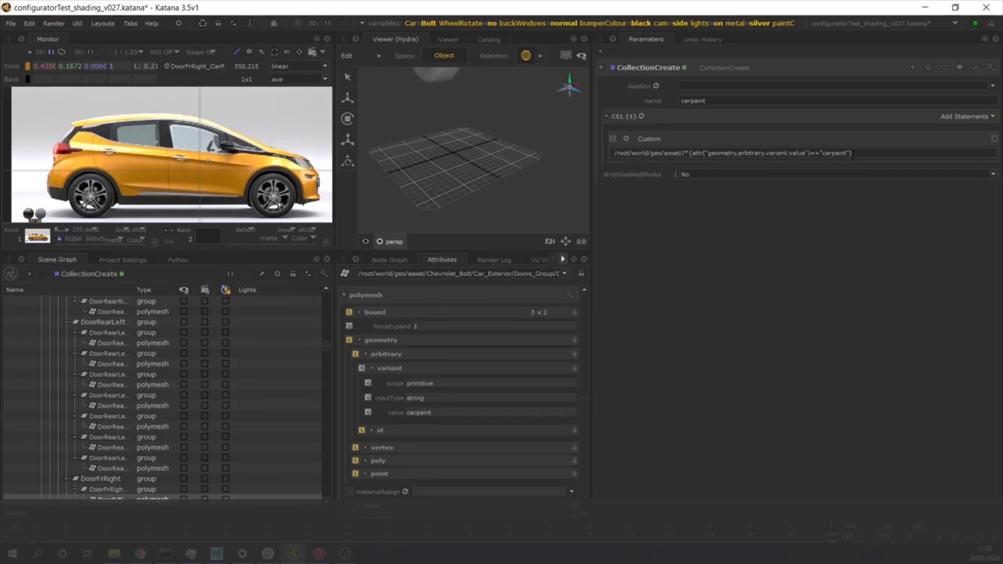
- Find and select the CEL statement's results in the scene graph and inspect the matching car parts in the viewer
left_click(626, 139)
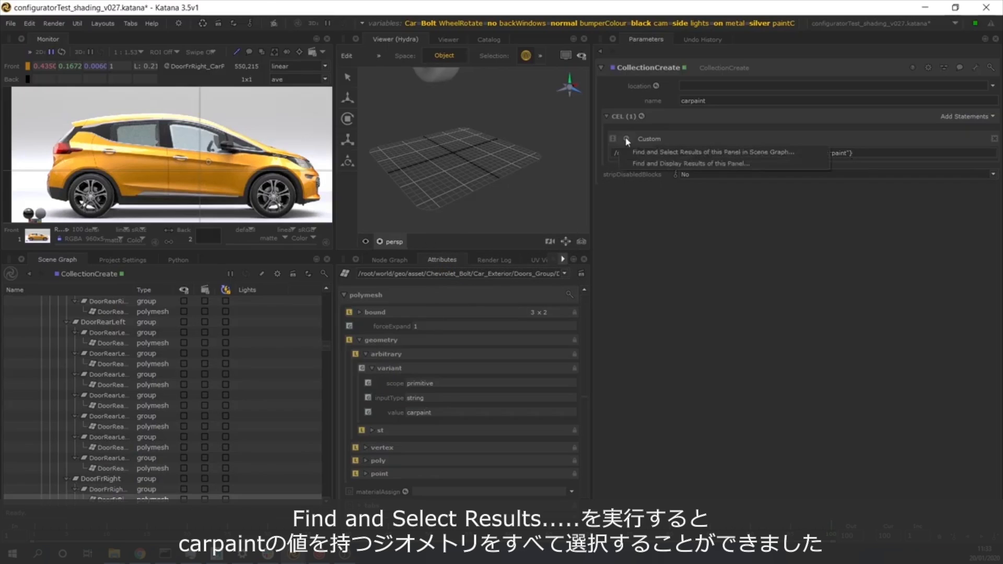
left_click(705, 152)
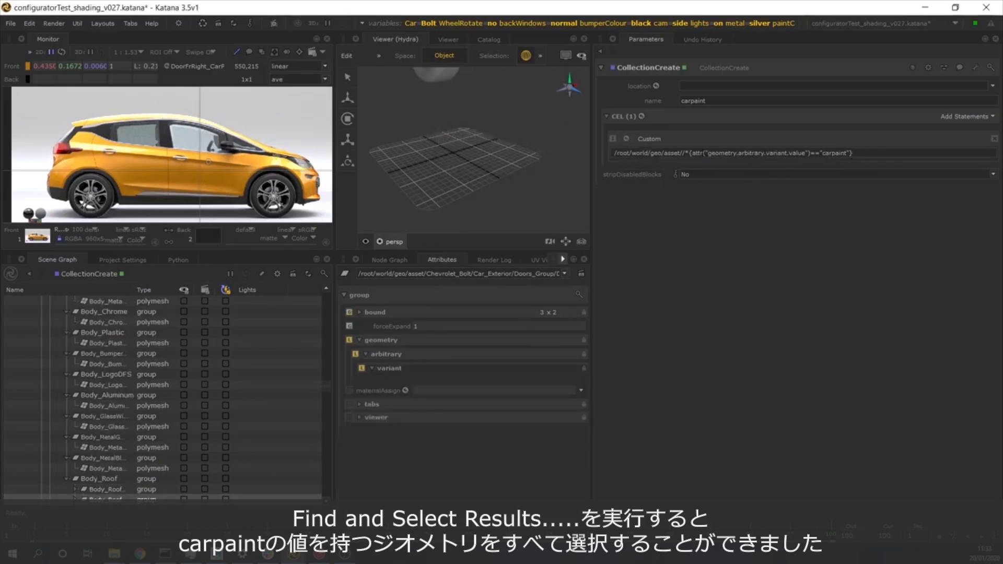
left_click_drag(512, 149, 493, 148, "alt")
scroll(494, 148, "down", 3)
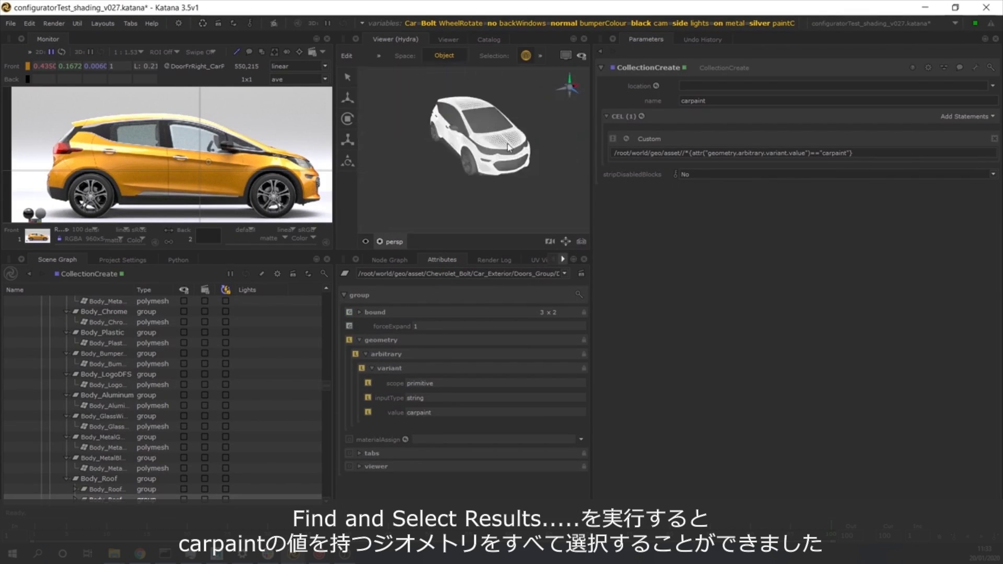
- Expand the collections under root in the scene graph and select root to view its attributes
left_click_drag(327, 385, 315, 343)
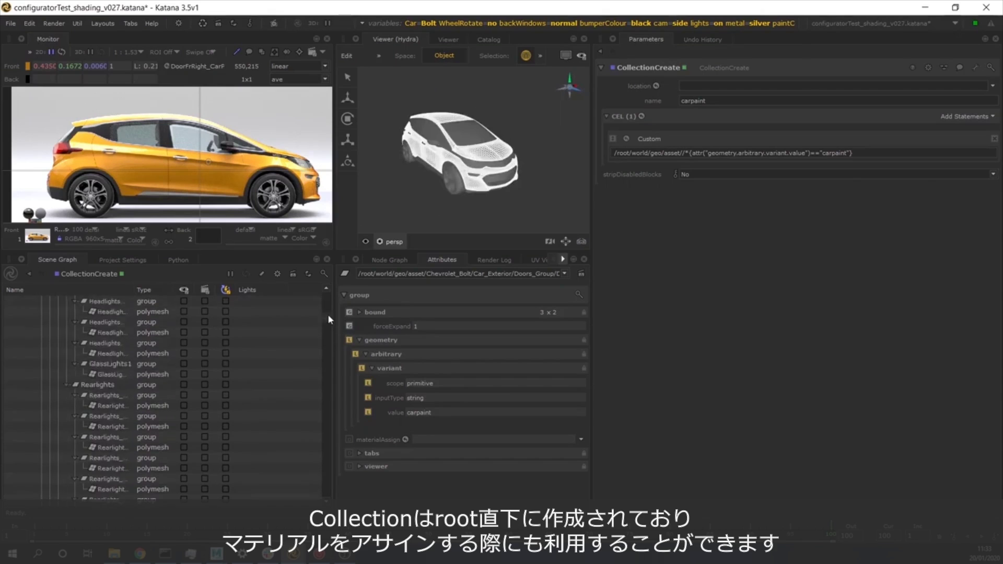
left_click_drag(329, 319, 322, 288)
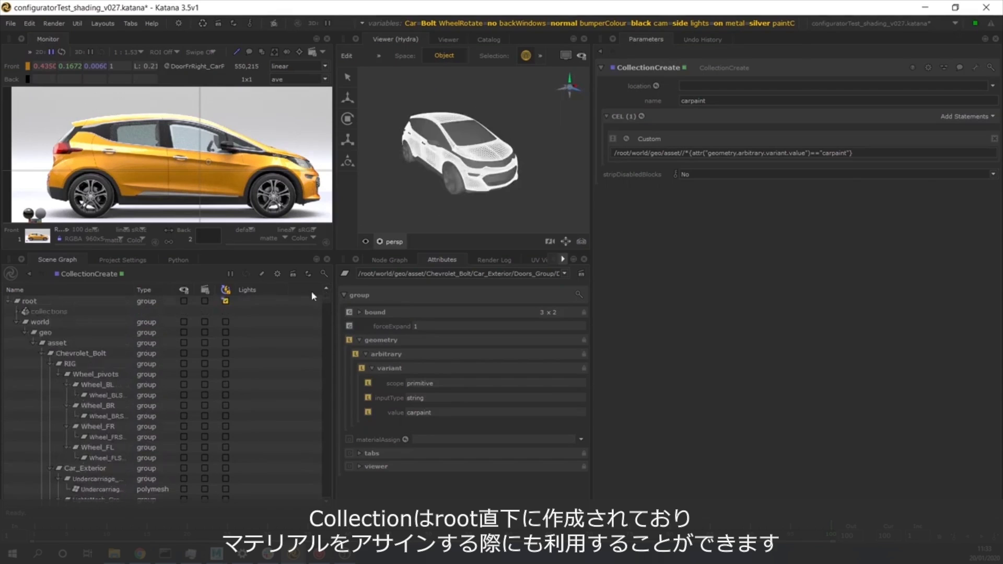
left_click(16, 311)
left_click(29, 301)
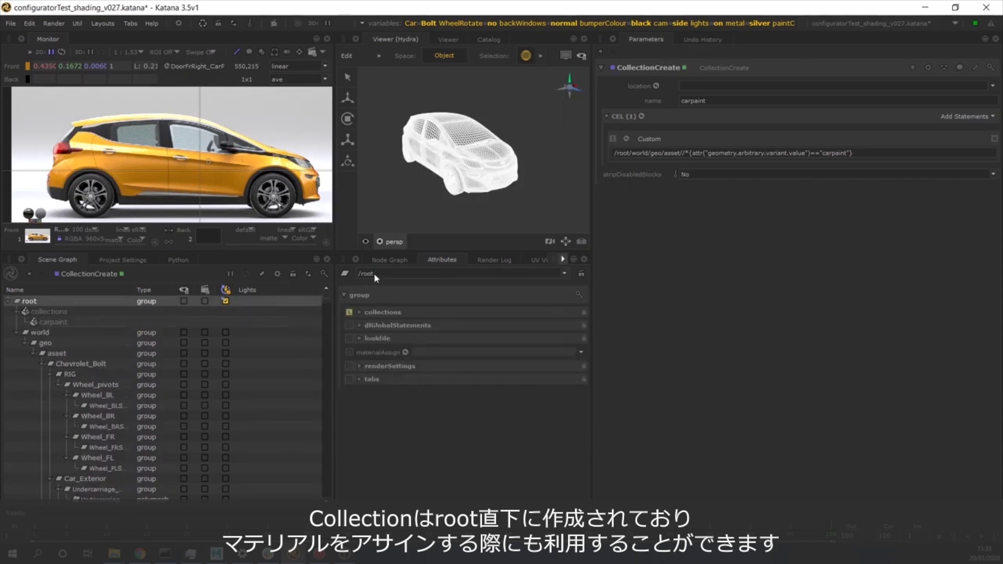
- Open the MaterialAssignStack node in the Materials group and examine the CEL collection and assigned material of CarPaintAssign
left_click(389, 260)
scroll(387, 304, "down", 3)
scroll(434, 388, "up", 3)
middle_click_drag(429, 426, 436, 402)
scroll(437, 402, "up", 3)
left_click(436, 402)
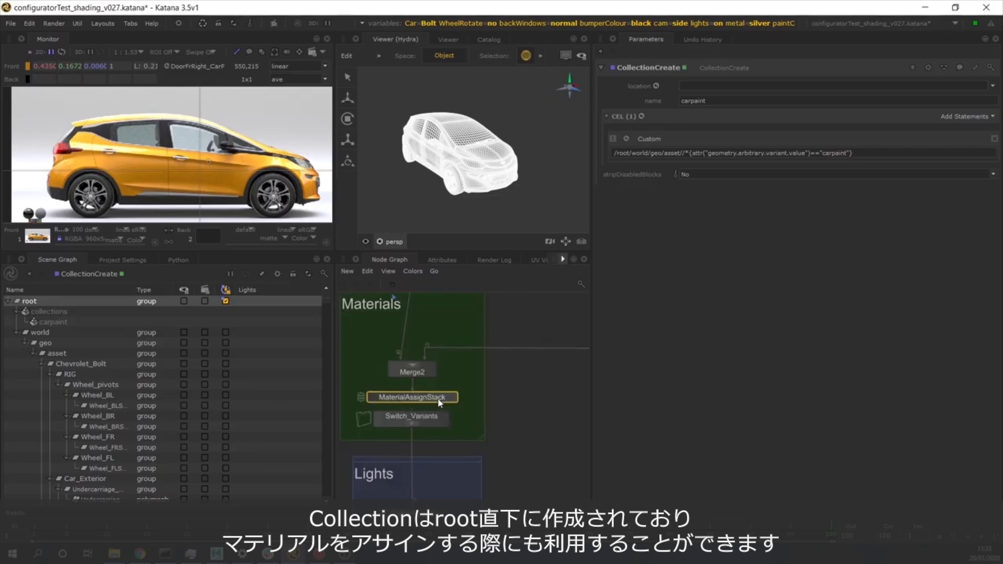
left_click_drag(663, 199, 726, 311)
left_click(653, 109)
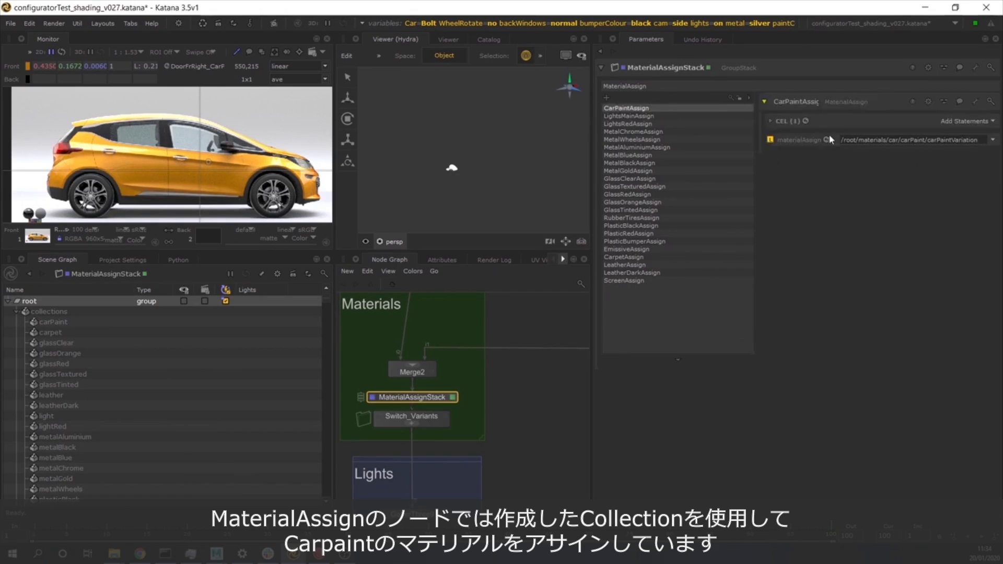
left_click(783, 121)
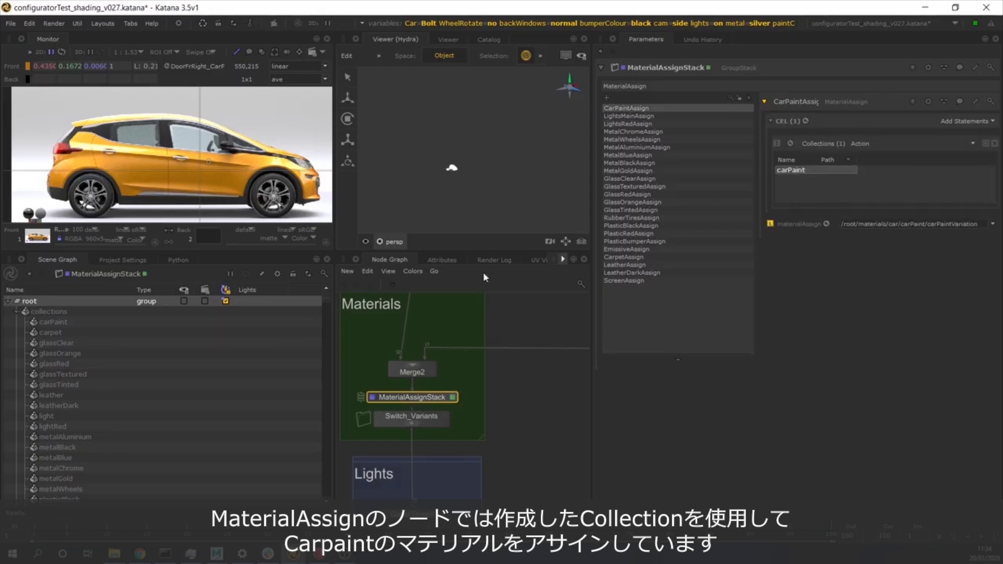
- Find and select the geometry matched by CarPaintAssign's carPaint collection and inspect it on the car in the viewer
left_click(790, 144)
left_click(804, 157)
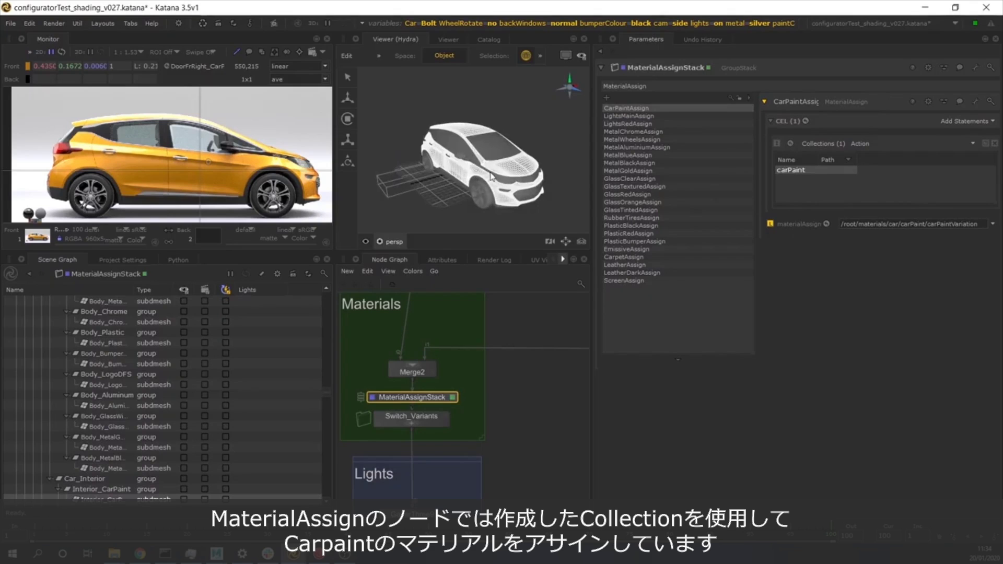
left_click_drag(509, 174, 554, 164, "alt")
scroll(452, 170, "up", 3)
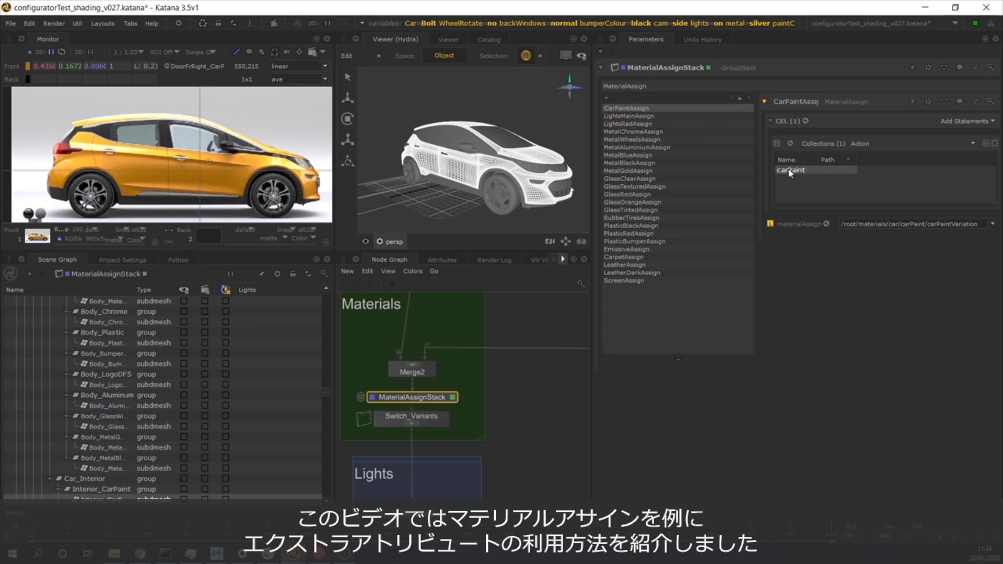
left_click(540, 317)
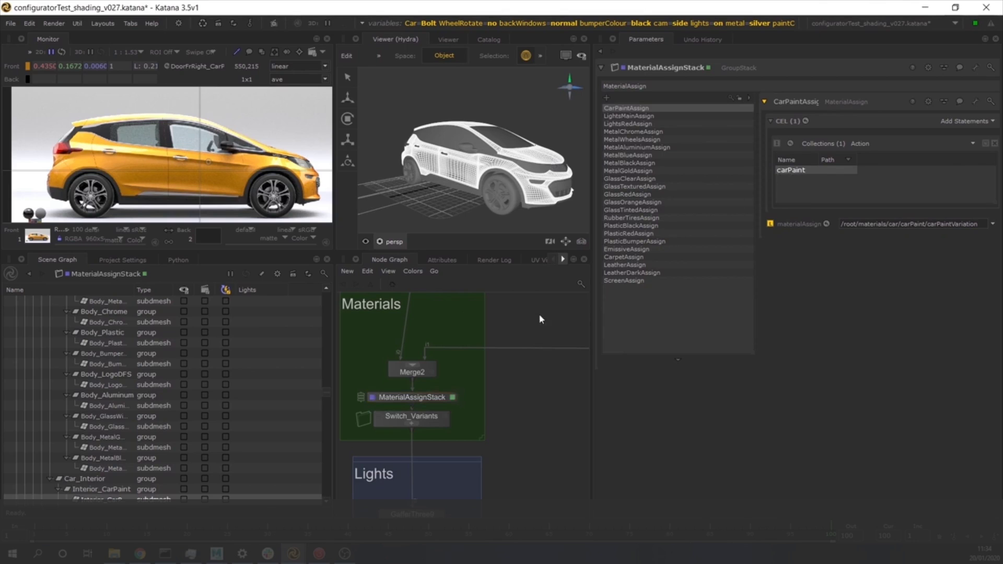